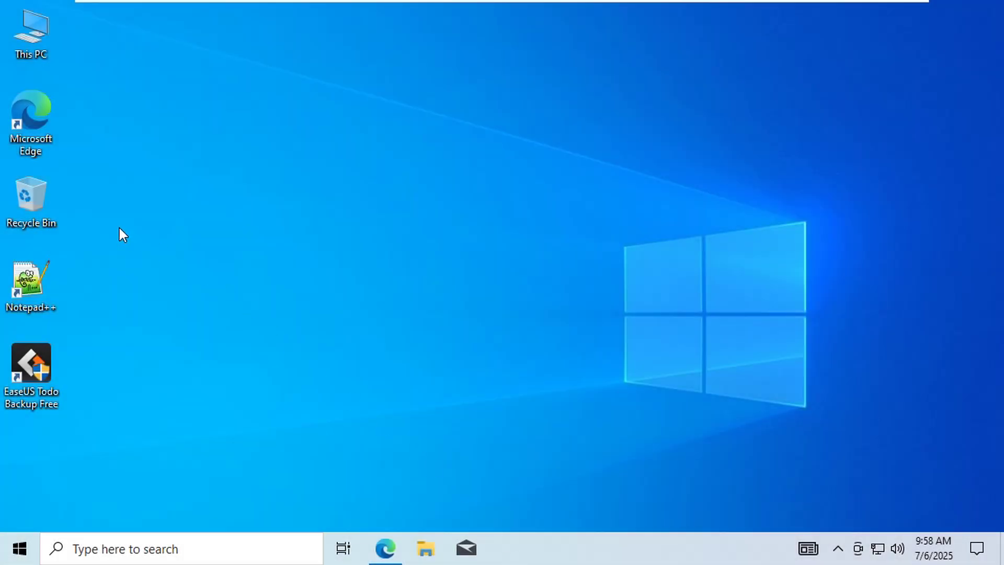
Step: Open the Recycle Bin, confirm it is empty, and close it
double_click(45, 192)
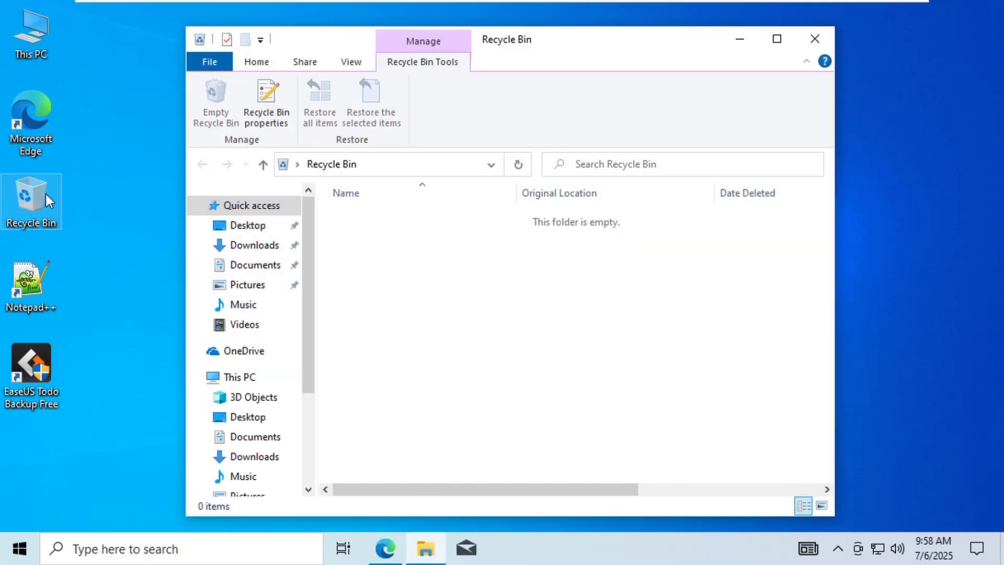
key("alt+F4")
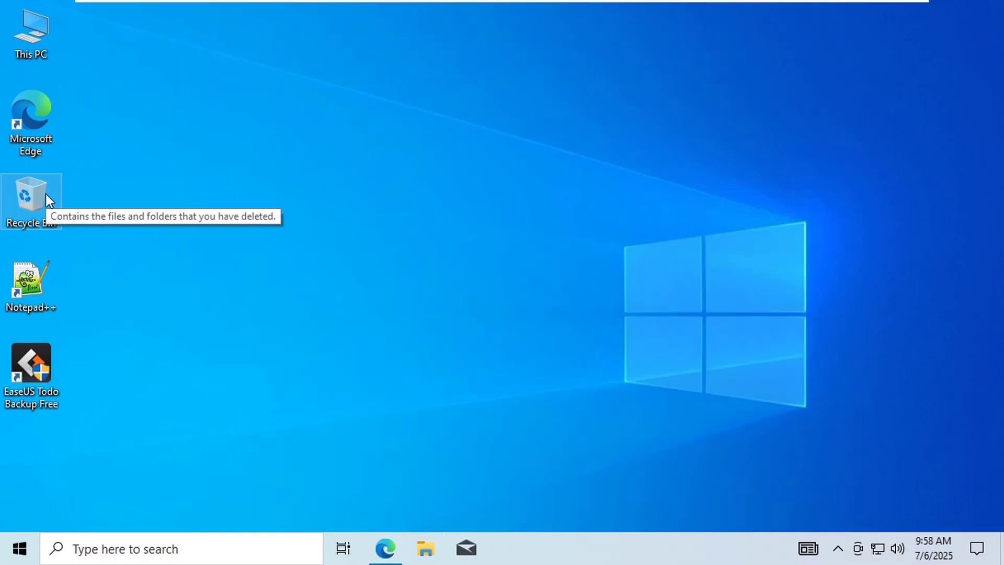
Step: Search Google for Recuva and download the free rcsetup154.exe installer from CCleaner
left_click(385, 548)
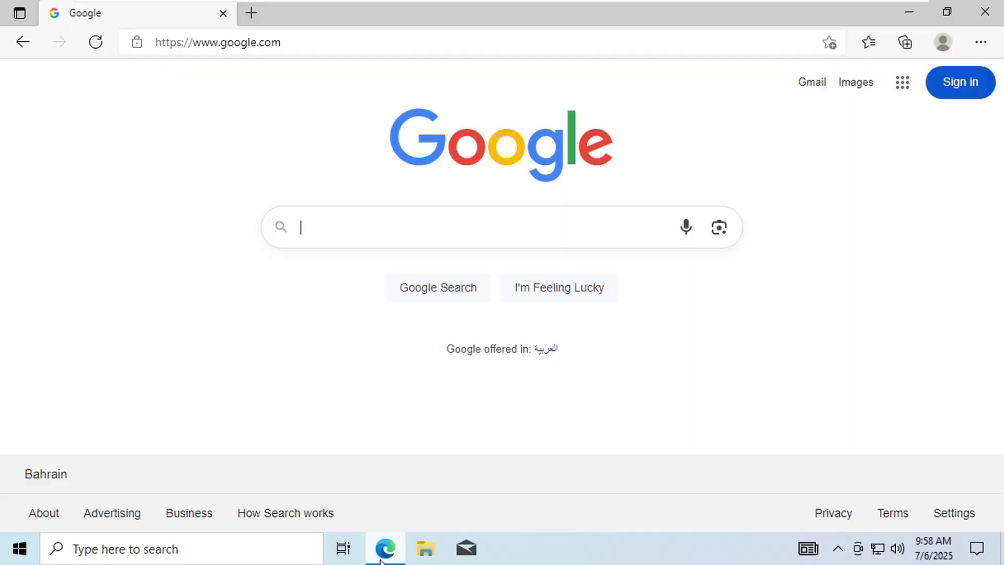
type("Recuva")
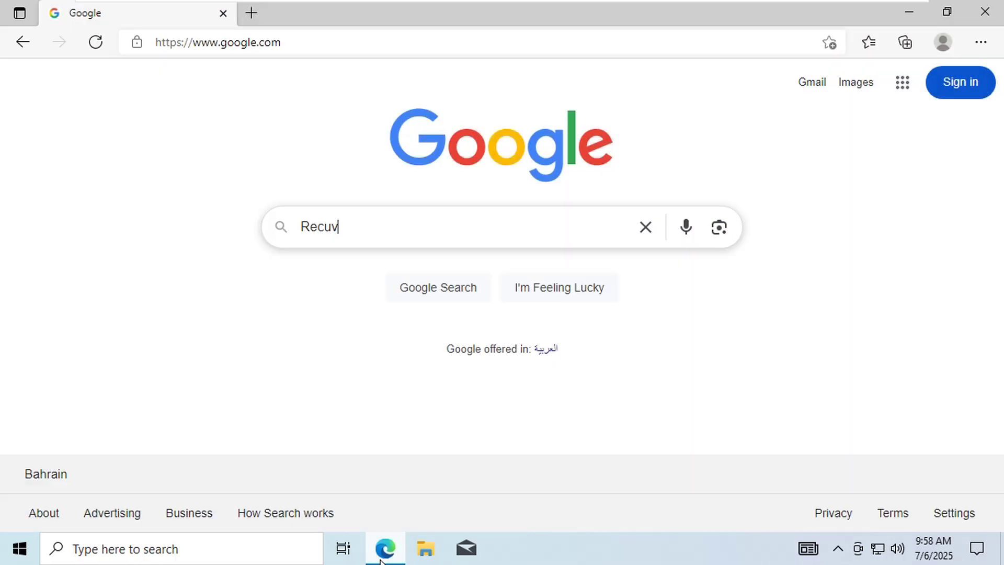
key("Return")
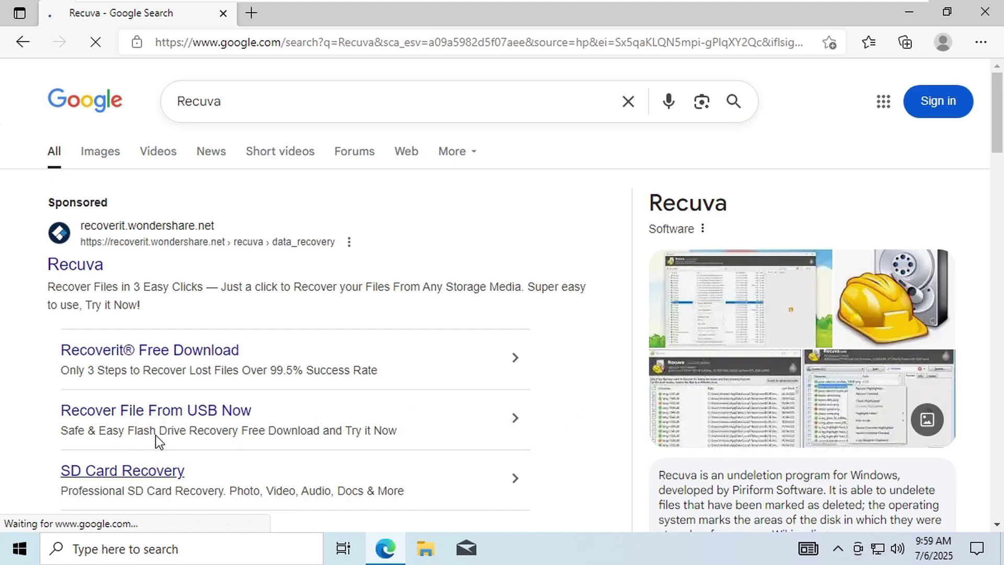
scroll(9, 338, "down", 3)
scroll(9, 338, "down", 3)
scroll(9, 338, "down", 2)
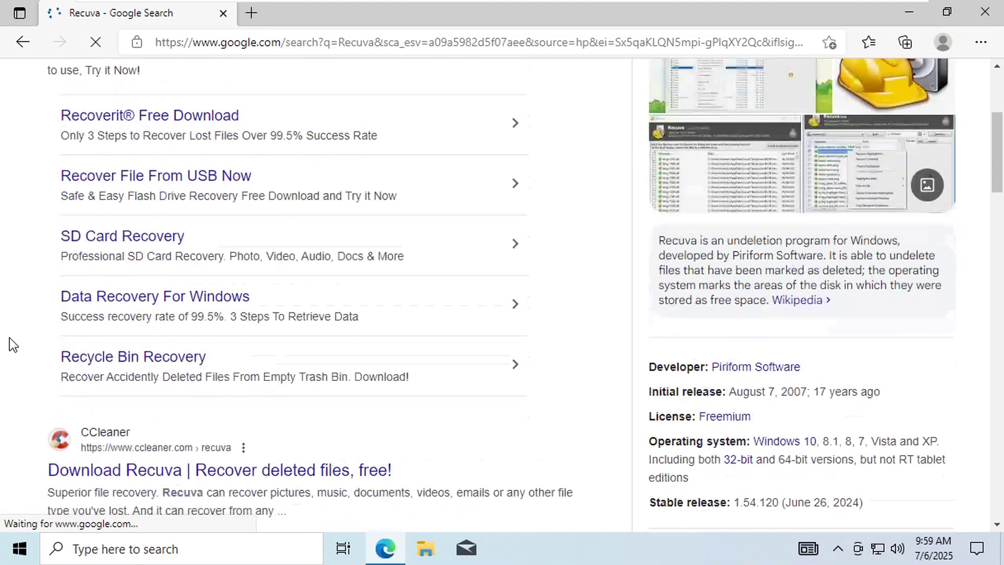
left_click(75, 355)
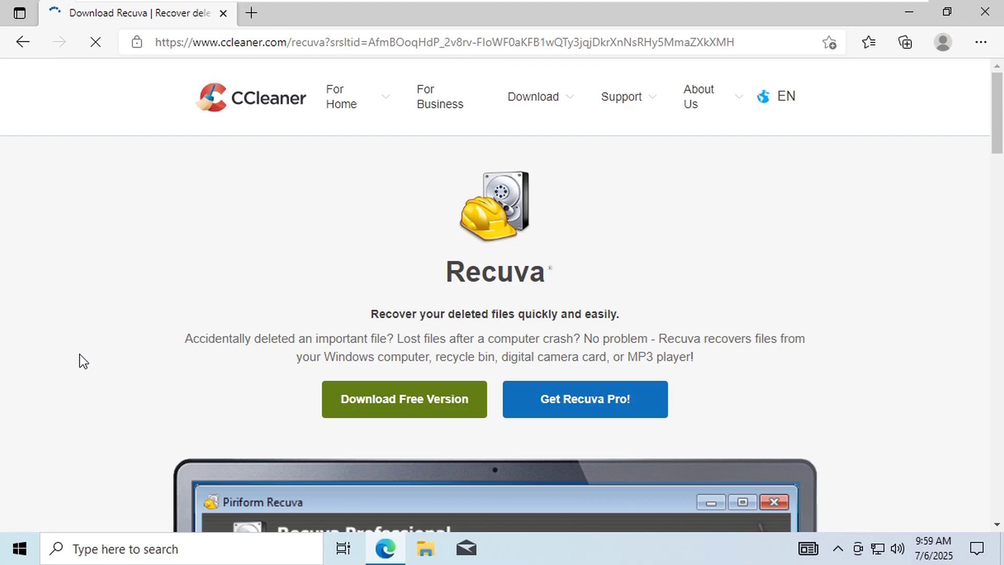
left_click(364, 390)
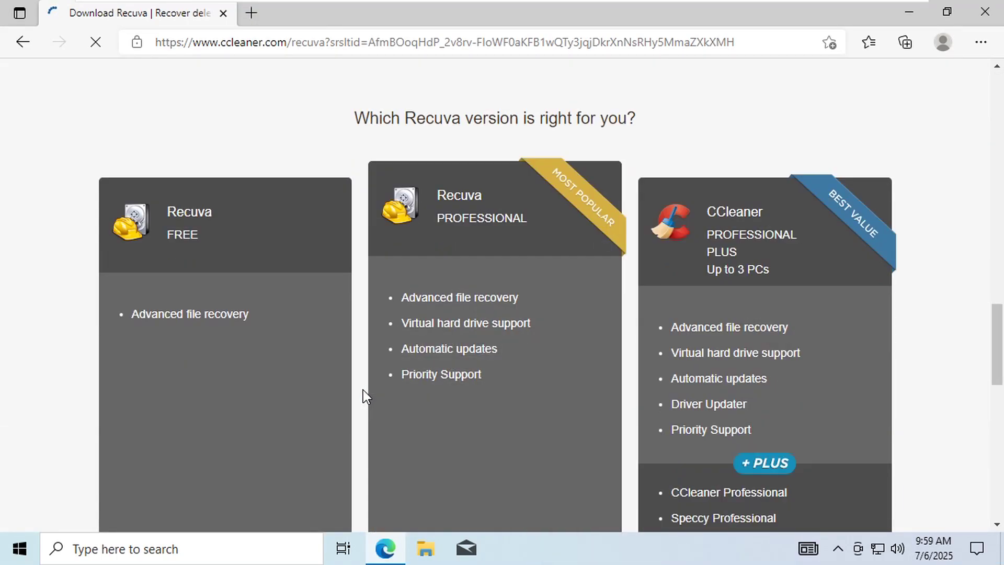
scroll(363, 391, "down", 2)
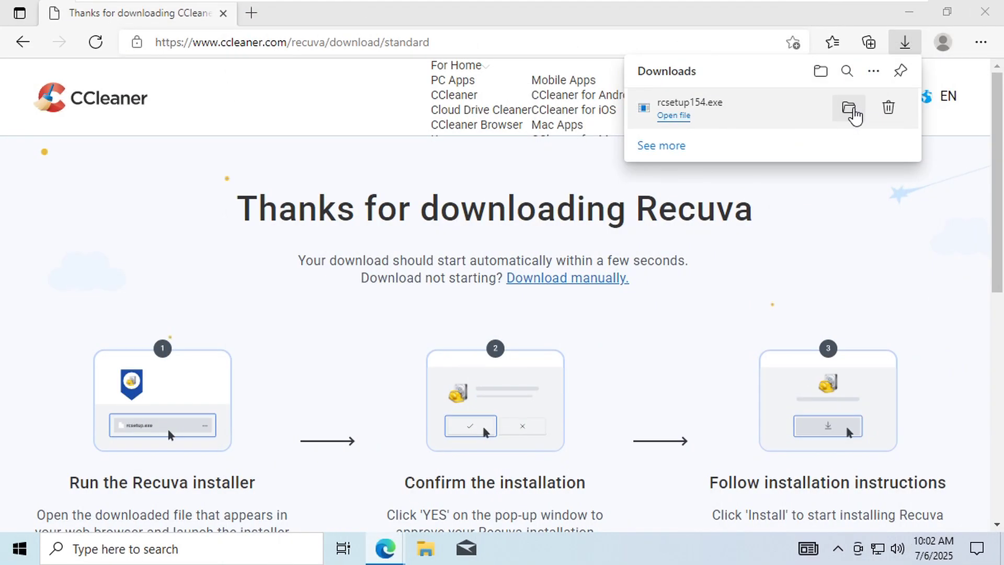
Step: Run rcsetup154 through SmartScreen and UAC and install Recuva v1.54
left_click(850, 109)
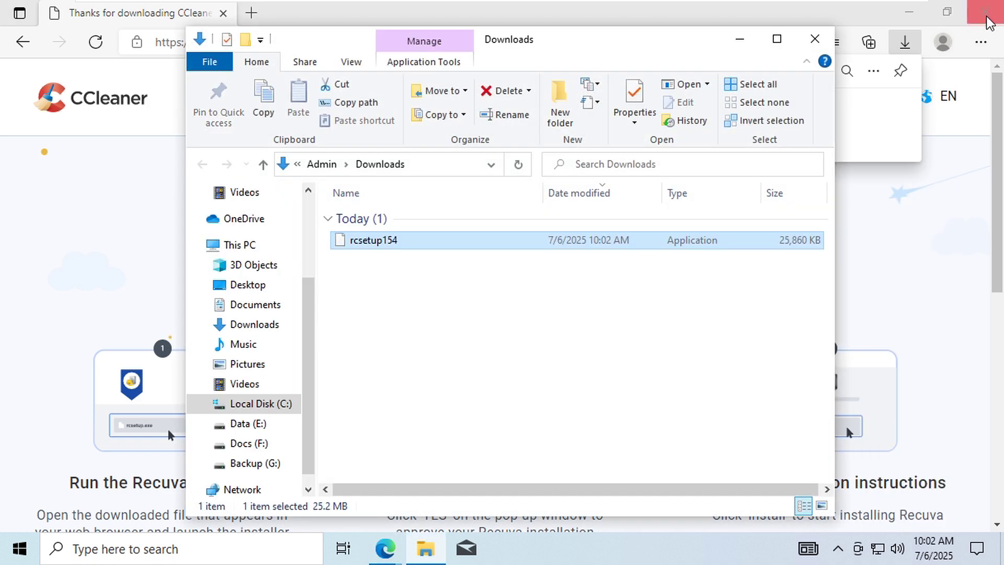
left_click(991, 17)
key("Return")
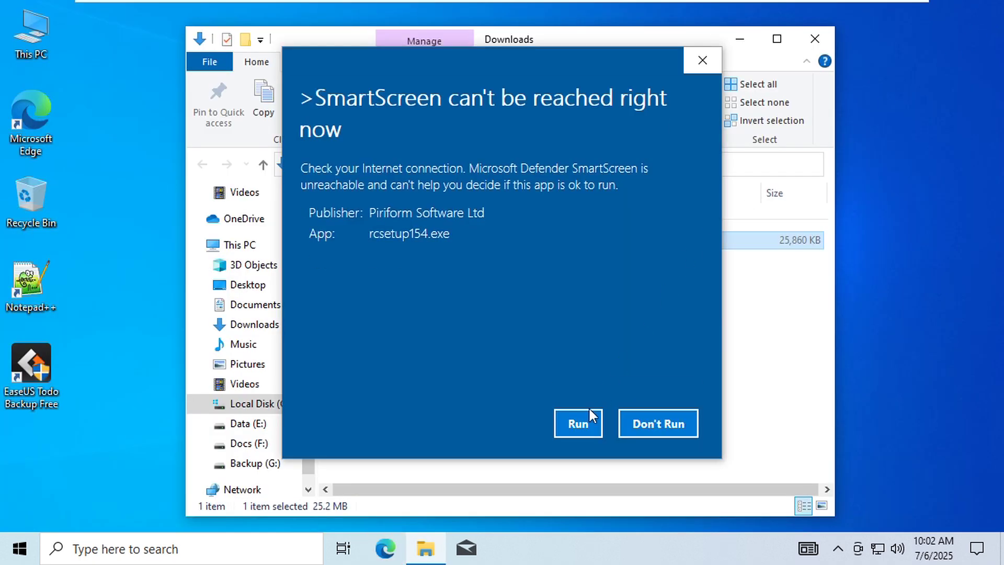
left_click(578, 424)
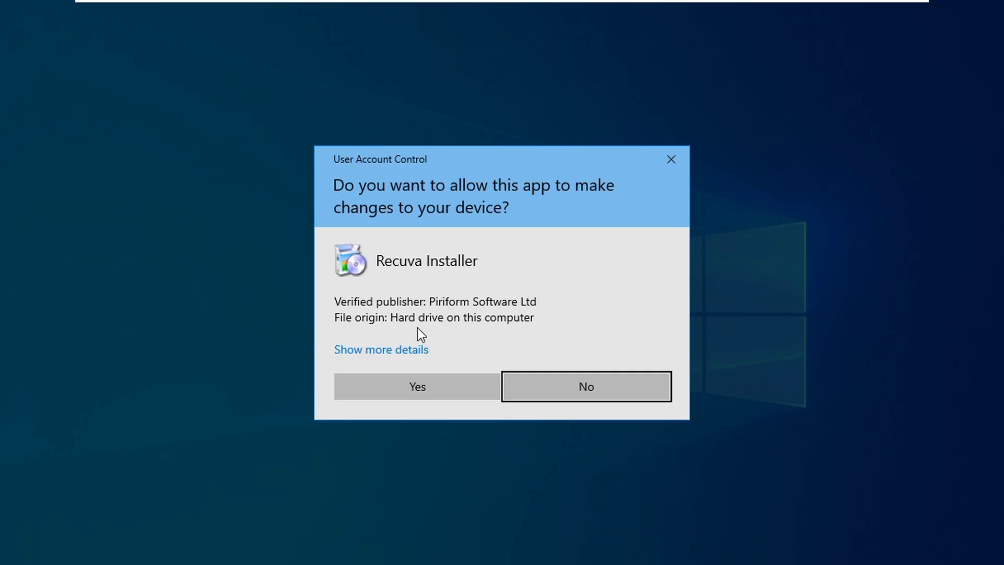
left_click(428, 384)
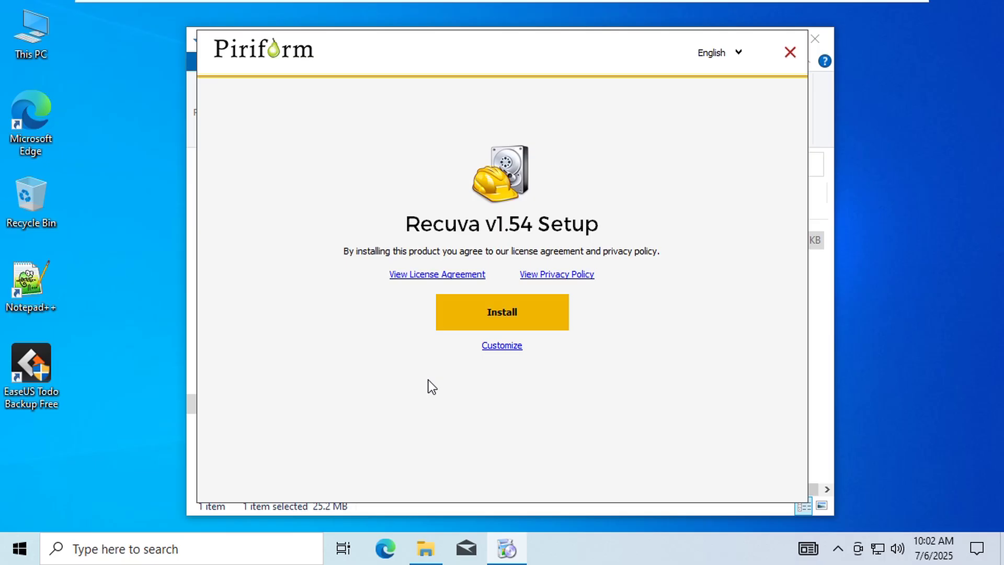
left_click(470, 318)
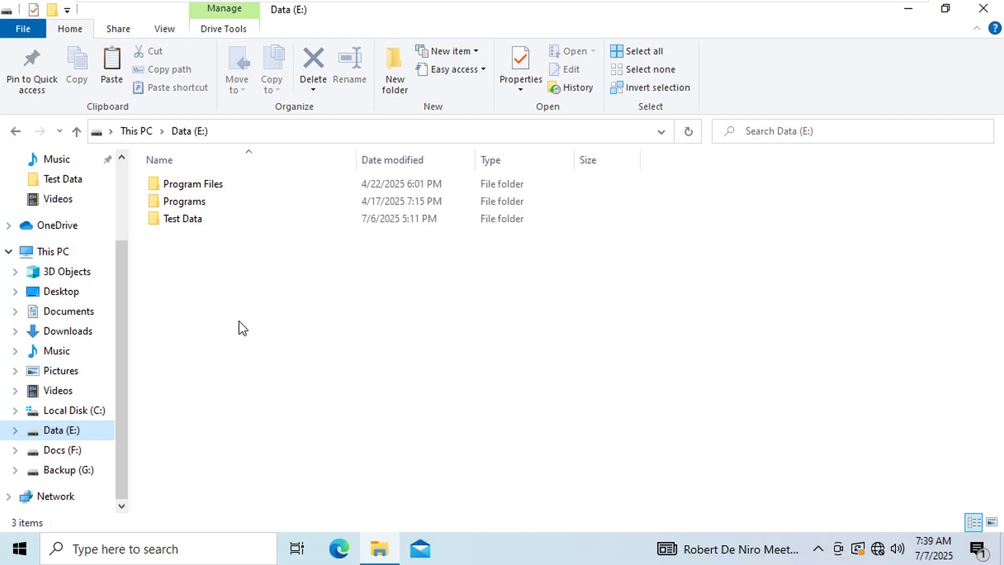
Step: Delete the Test Data folder from Data (E:)
double_click(200, 223)
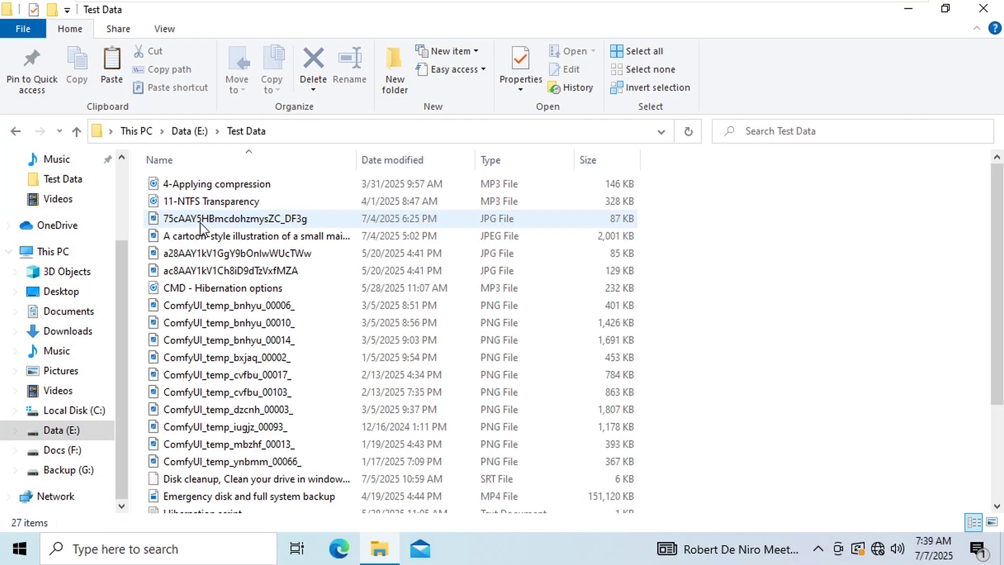
left_click(189, 132)
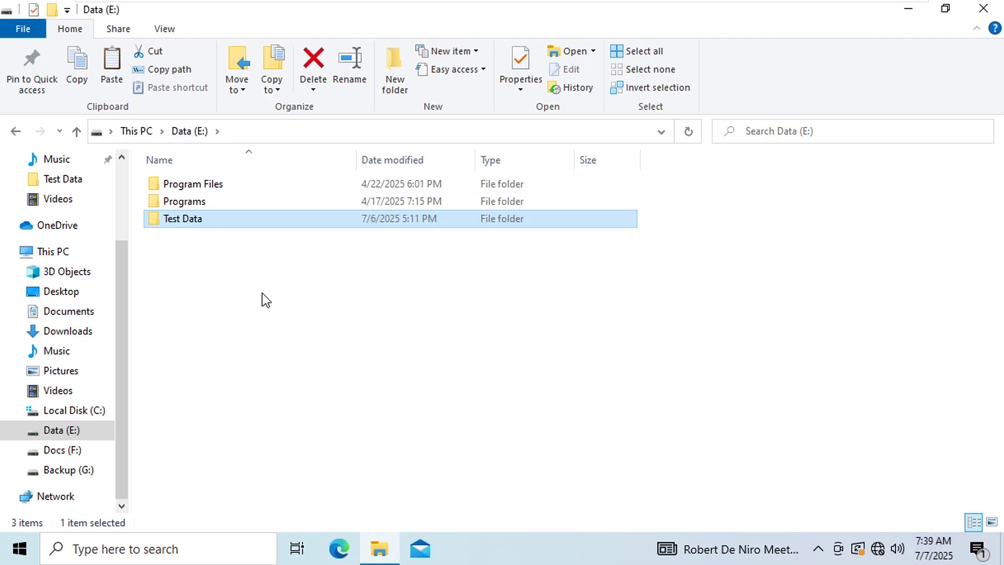
key("Delete")
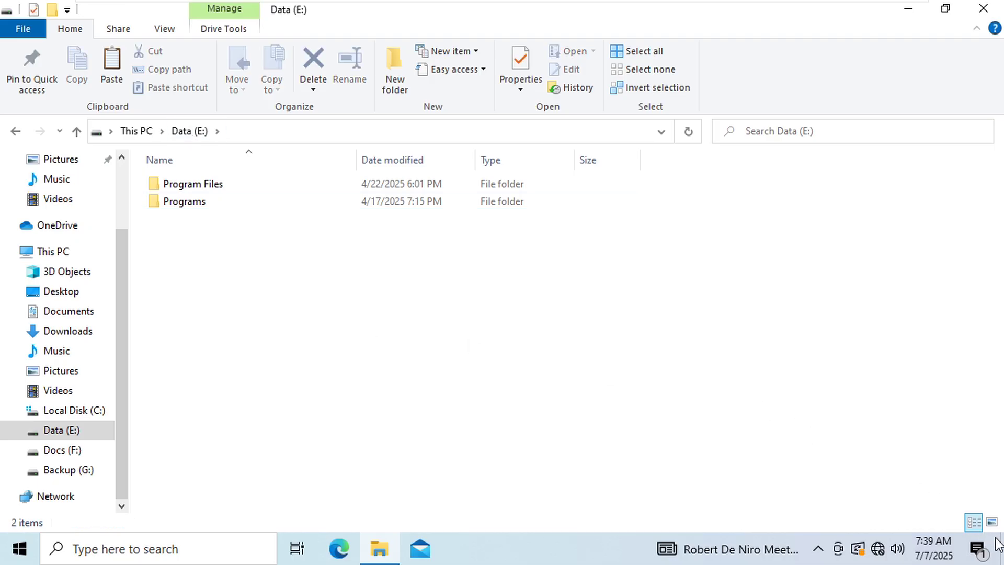
Step: Empty the Recycle Bin, confirming permanent deletion of Test Data
left_click(1001, 549)
double_click(41, 197)
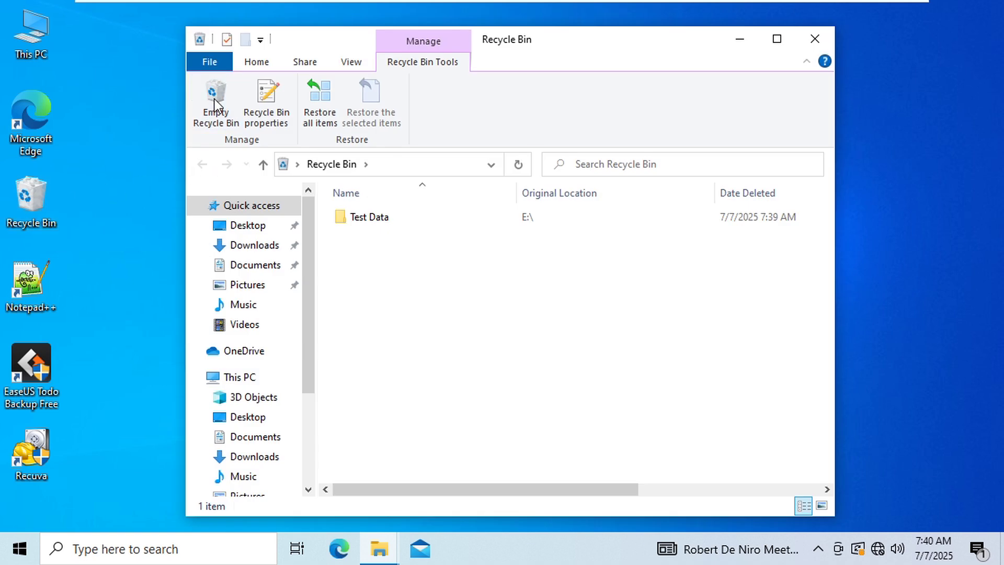
left_click(214, 99)
left_click(553, 340)
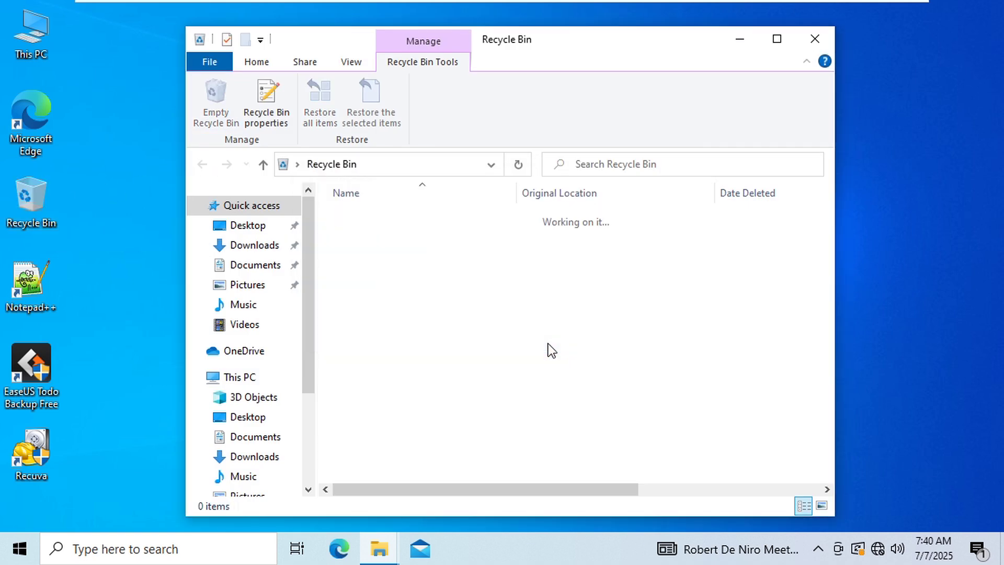
Step: Launch Recuva with admin approval and skip the recovery wizard
left_click(815, 38)
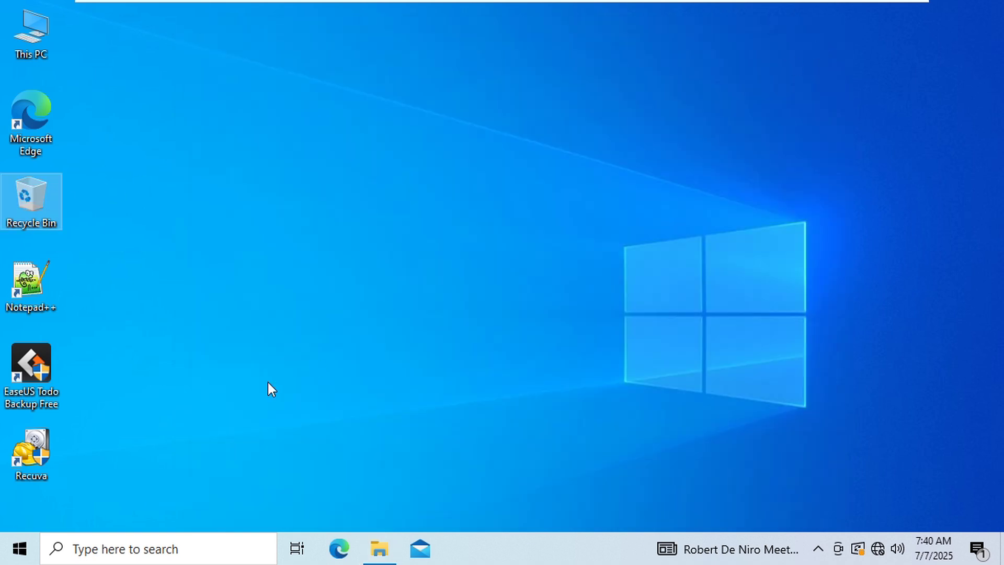
double_click(43, 446)
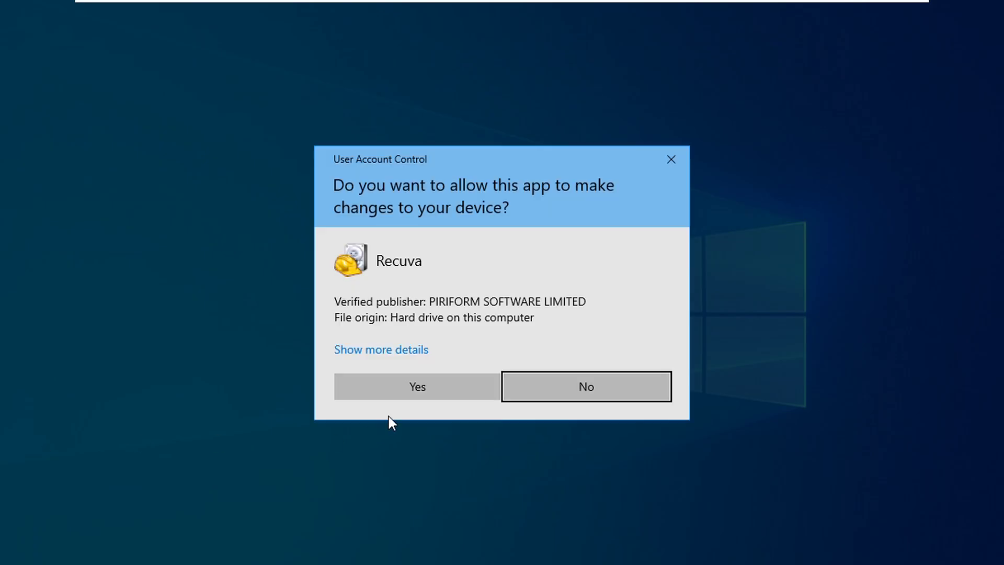
left_click(412, 388)
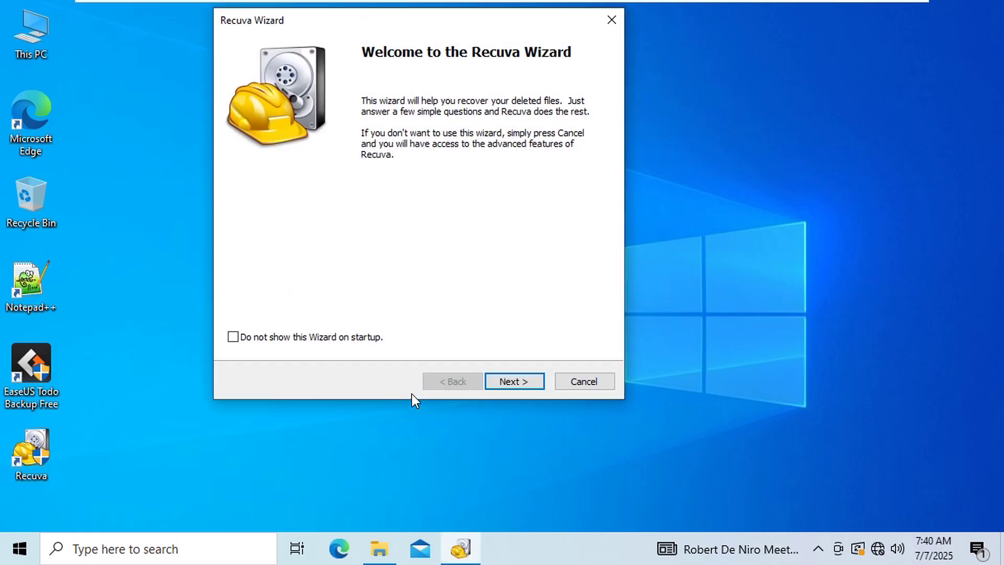
left_click(558, 380)
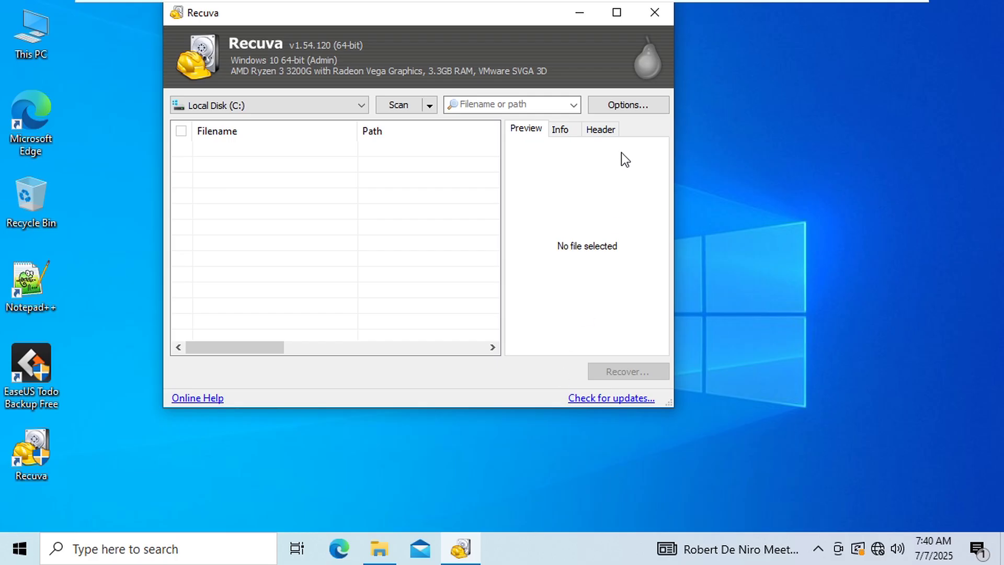
Step: Check Recuva's Privacy and General options, then relaunch the recovery wizard
left_click(632, 107)
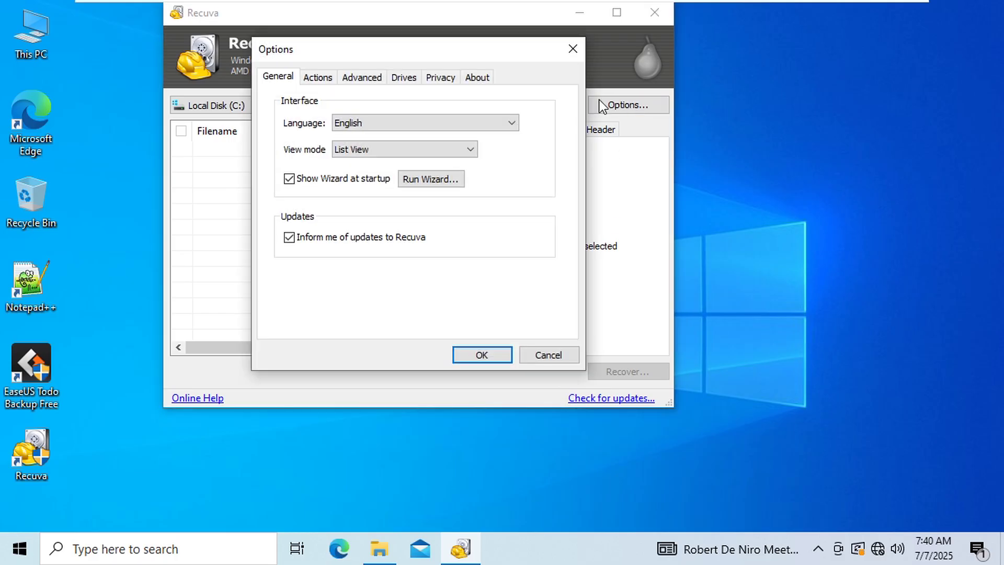
left_click(438, 78)
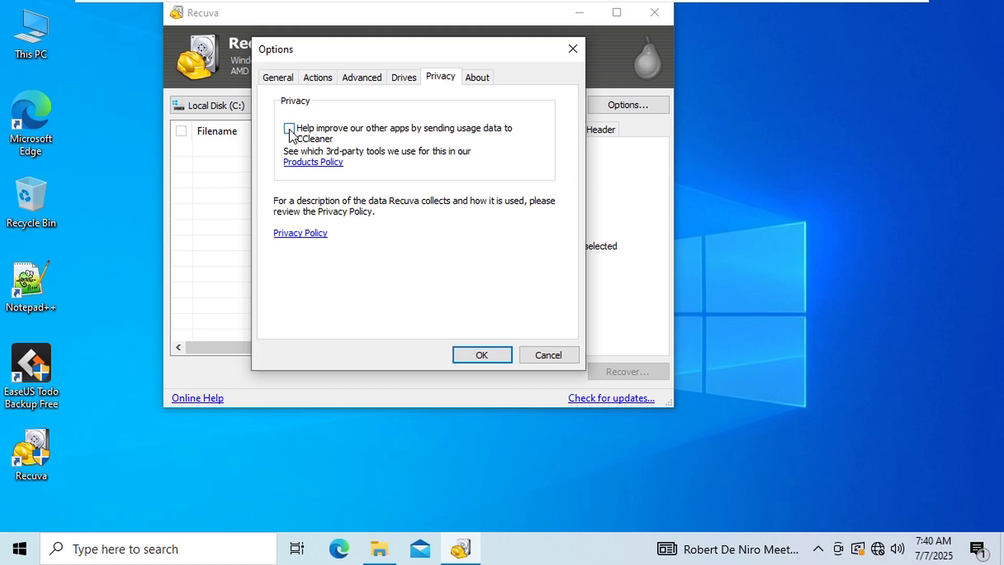
left_click(276, 81)
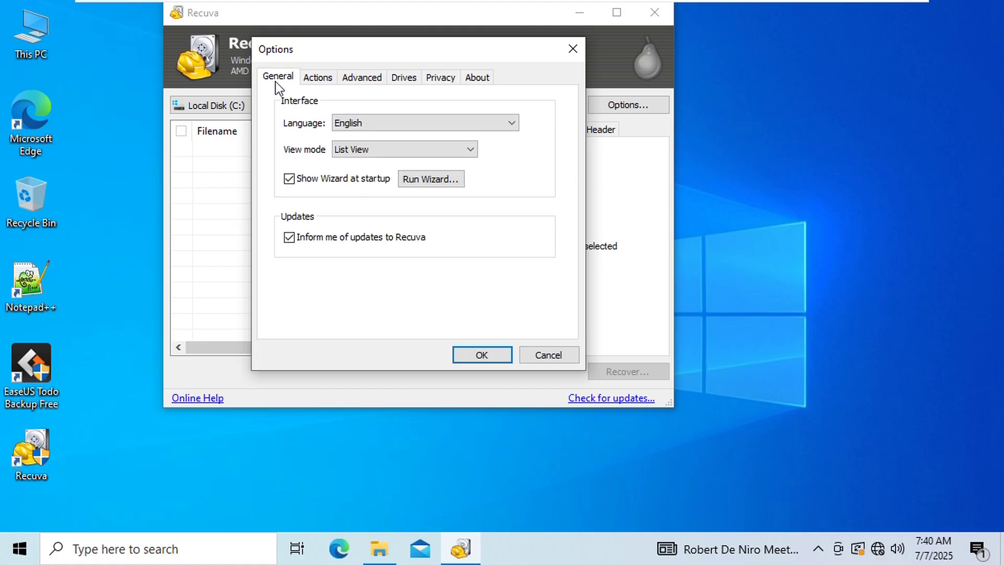
left_click(430, 179)
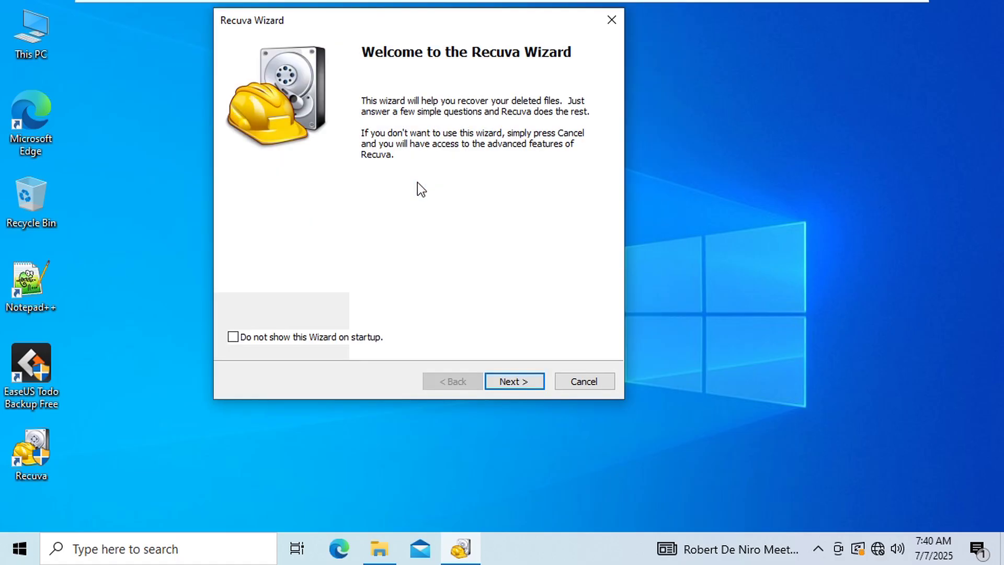
Step: Keep all file types and set the wizard's search location to Data (E:)
left_click(523, 379)
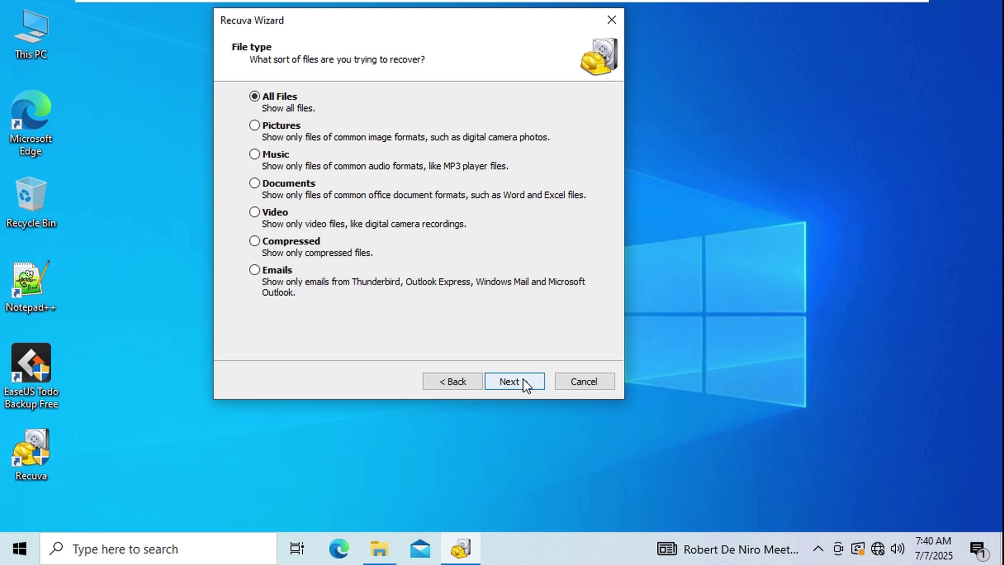
left_click(523, 378)
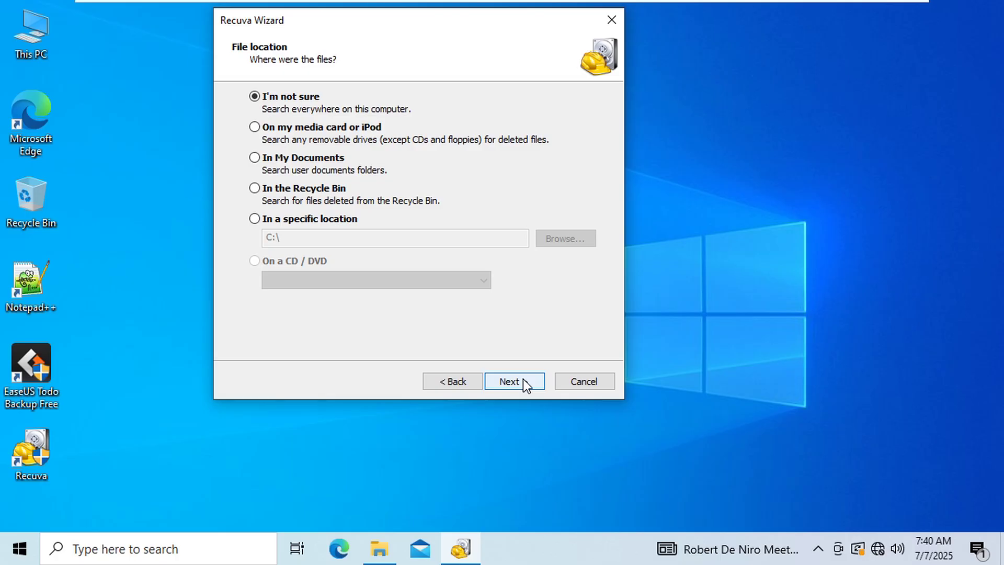
left_click(345, 223)
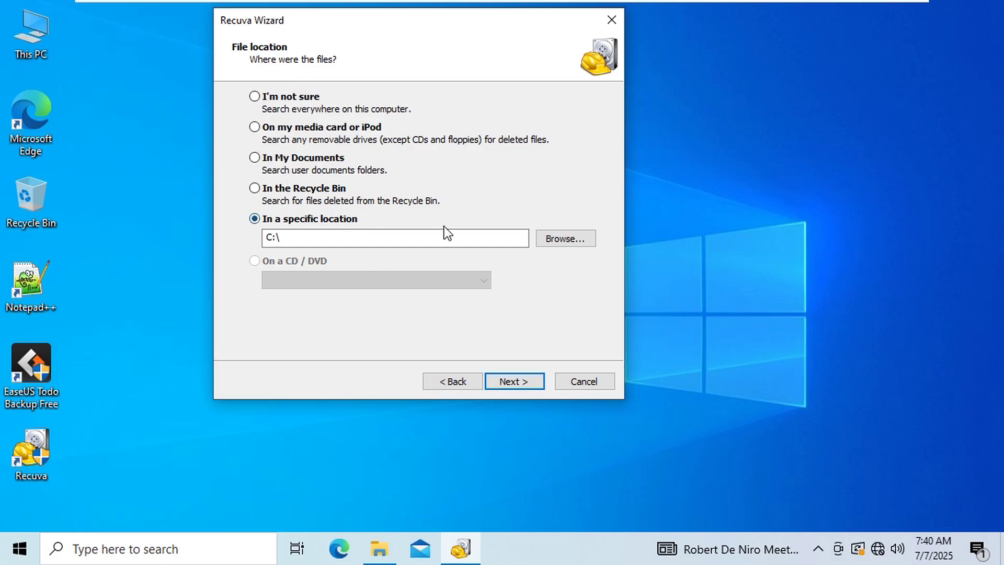
left_click(565, 239)
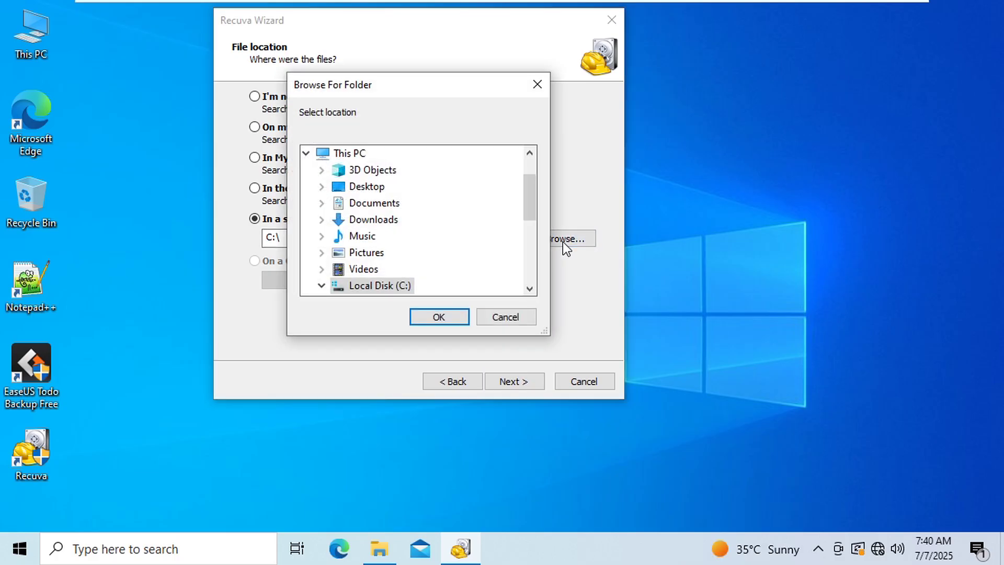
left_click(529, 289)
left_click(529, 288)
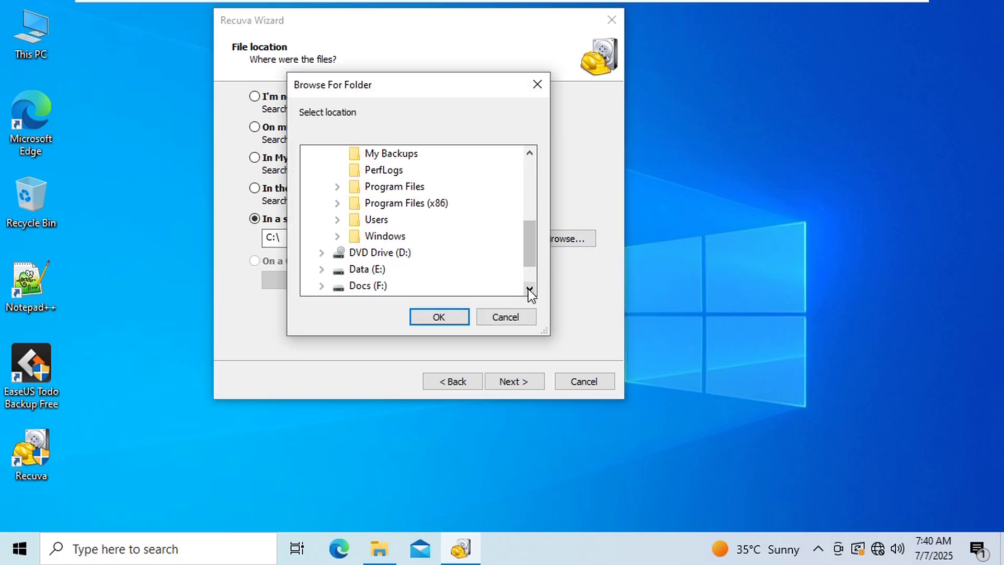
double_click(366, 272)
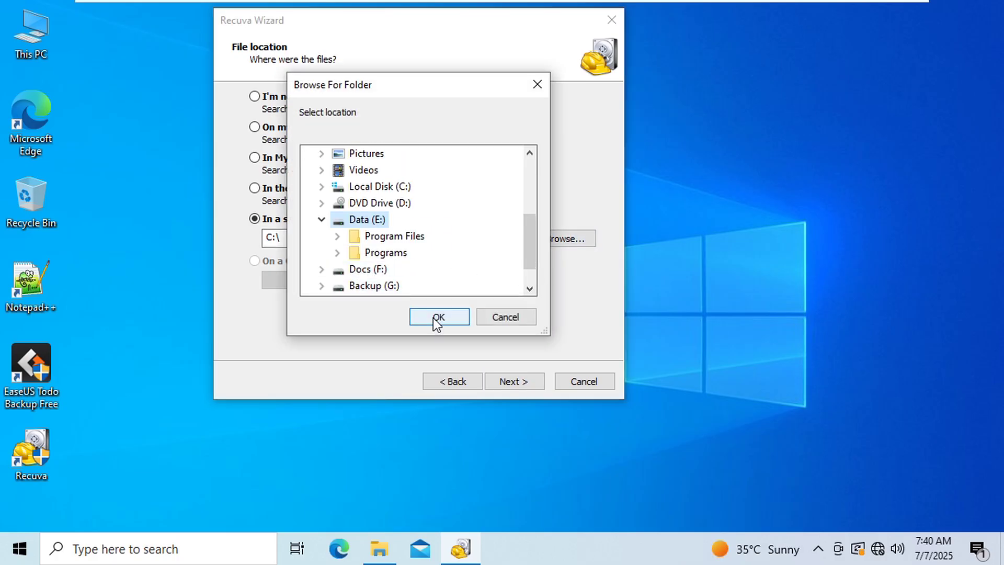
left_click(433, 318)
Step: Start the wizard's scan of Data (E:) for deleted files
left_click(510, 383)
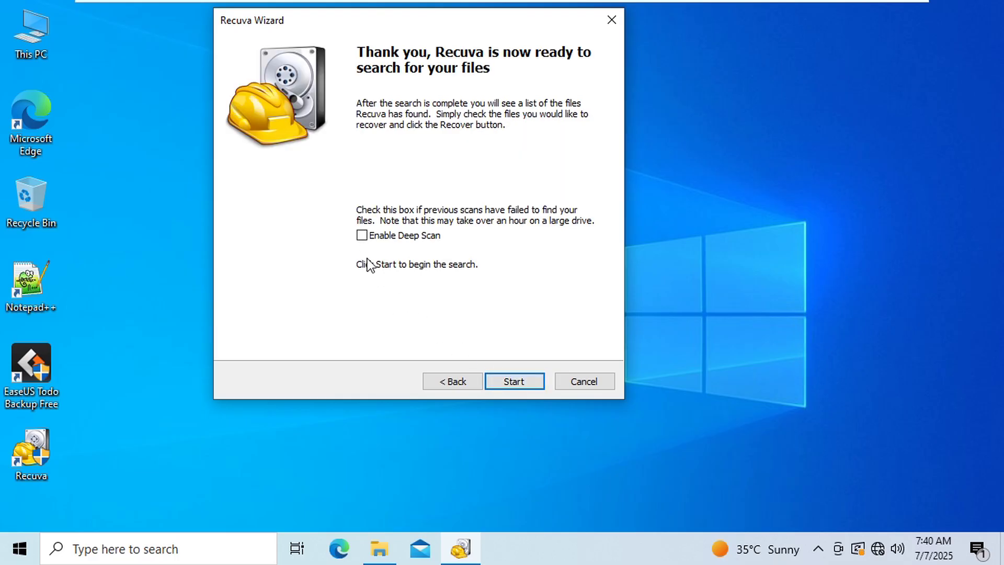
left_click(510, 380)
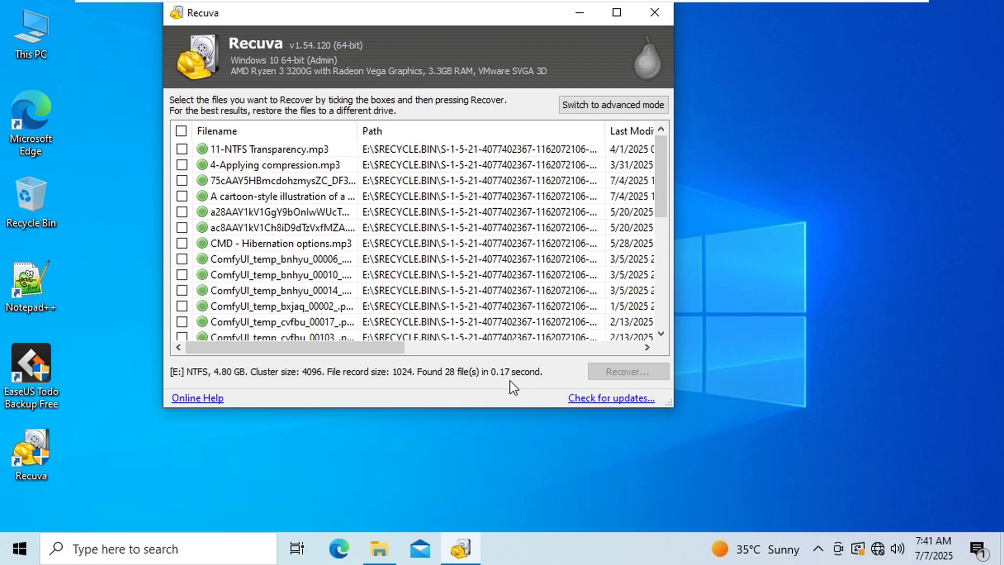
scroll(310, 207, "down", 1)
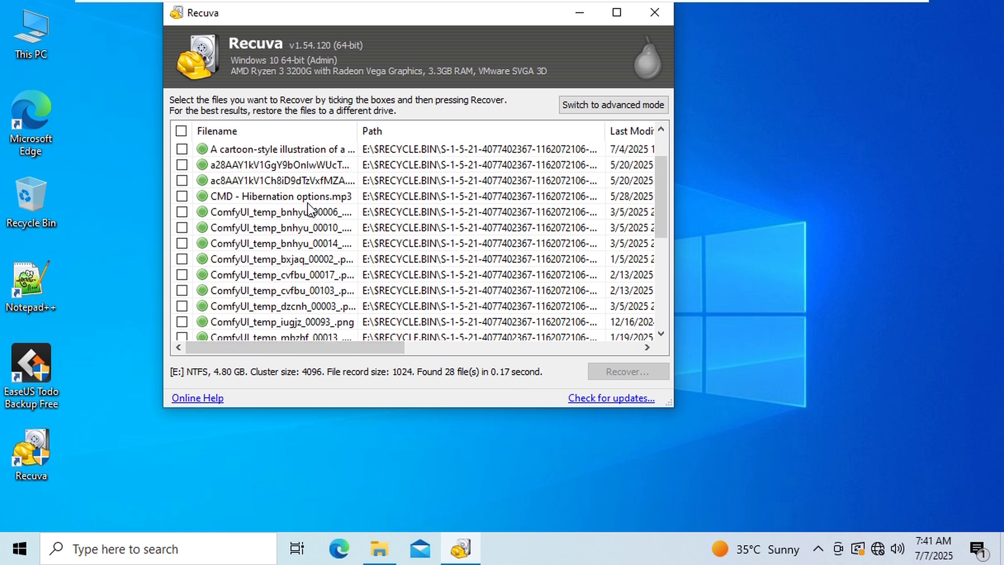
scroll(310, 209, "down", 1)
scroll(310, 208, "down", 1)
scroll(310, 208, "down", 1)
scroll(310, 209, "down", 1)
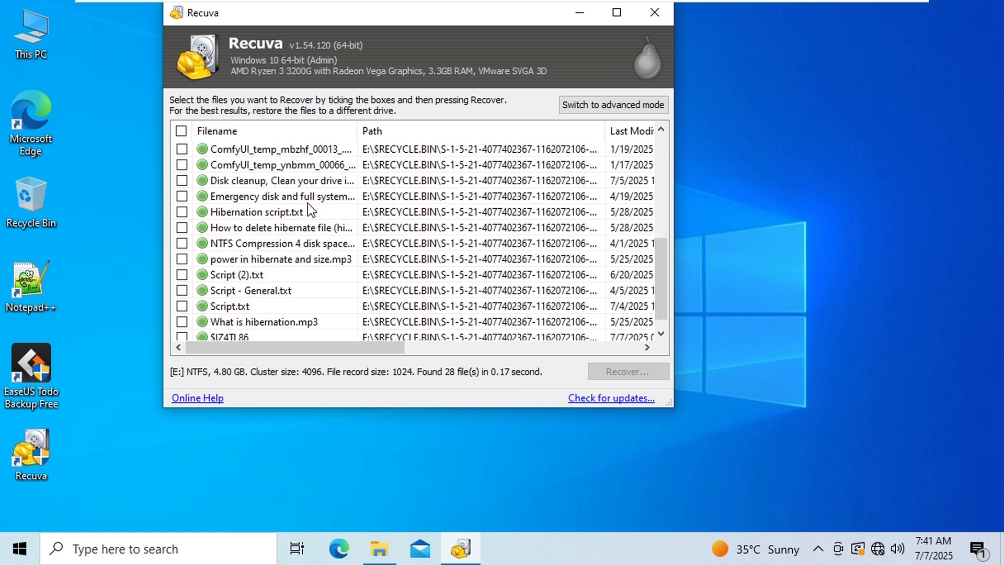
scroll(310, 208, "down", 1)
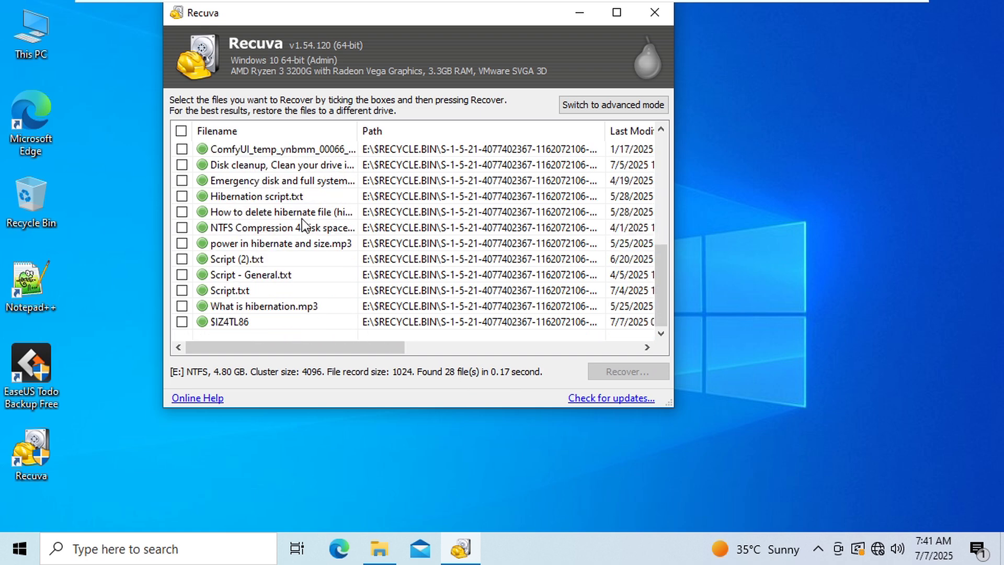
Step: Tick Script.txt, What is hibernation.mp3, $IZ4TL86 and a ComfyUI temp image for recovery
left_click(241, 291)
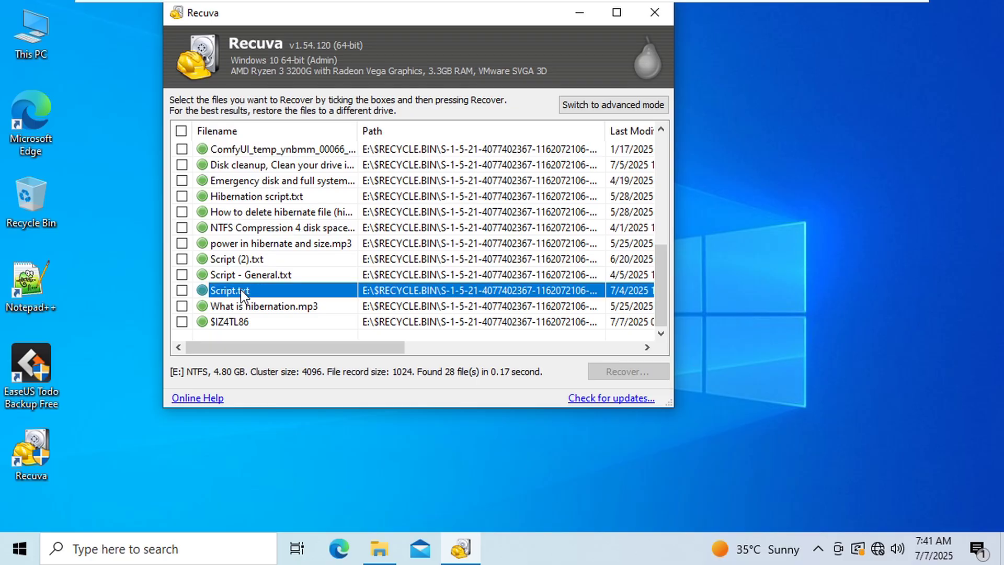
left_click(183, 291)
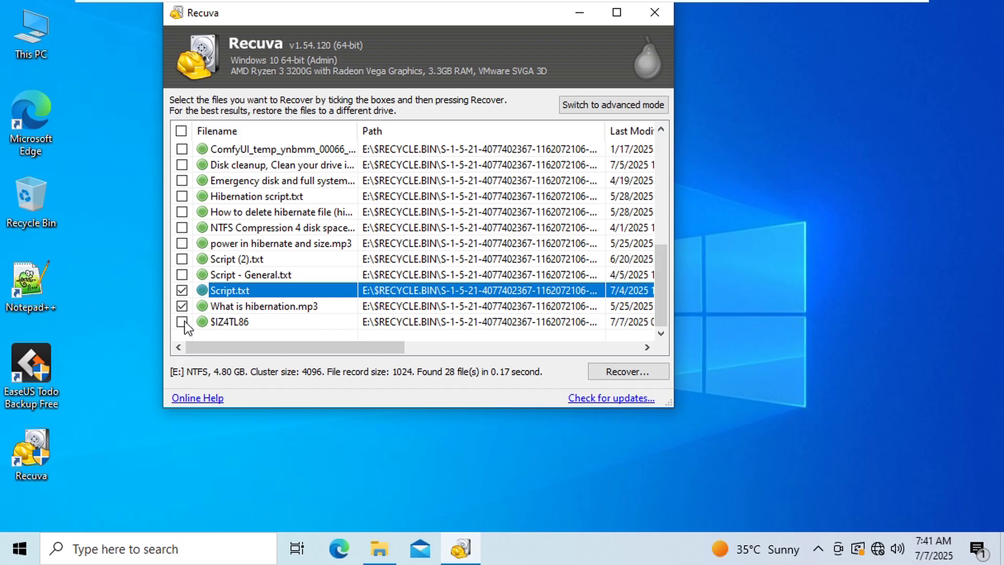
left_click(182, 322)
scroll(186, 326, "up", 3)
scroll(186, 325, "up", 3)
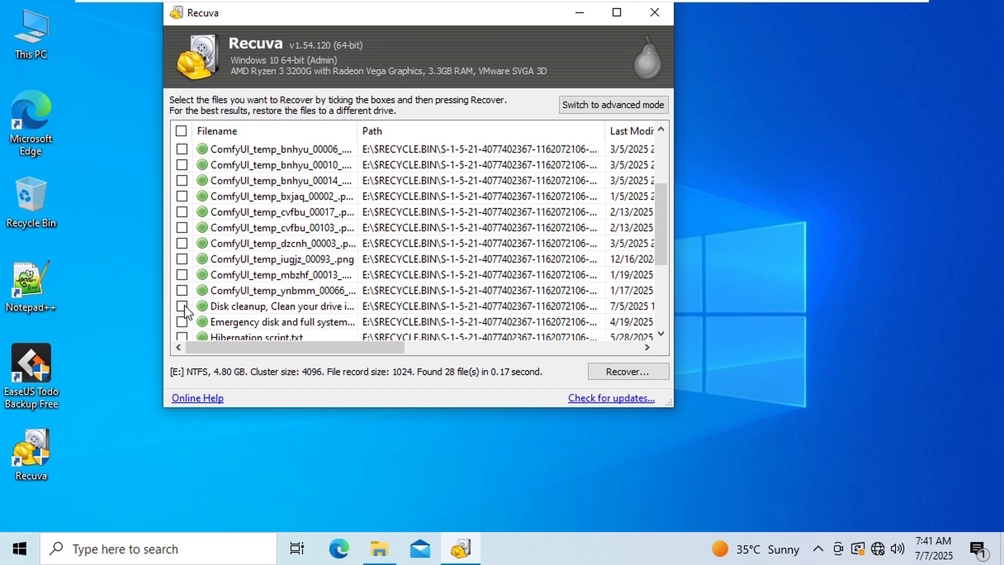
left_click(182, 243)
Step: Try recovering into a new TestRec folder on Data (E:), declining the same-drive warning
left_click(612, 374)
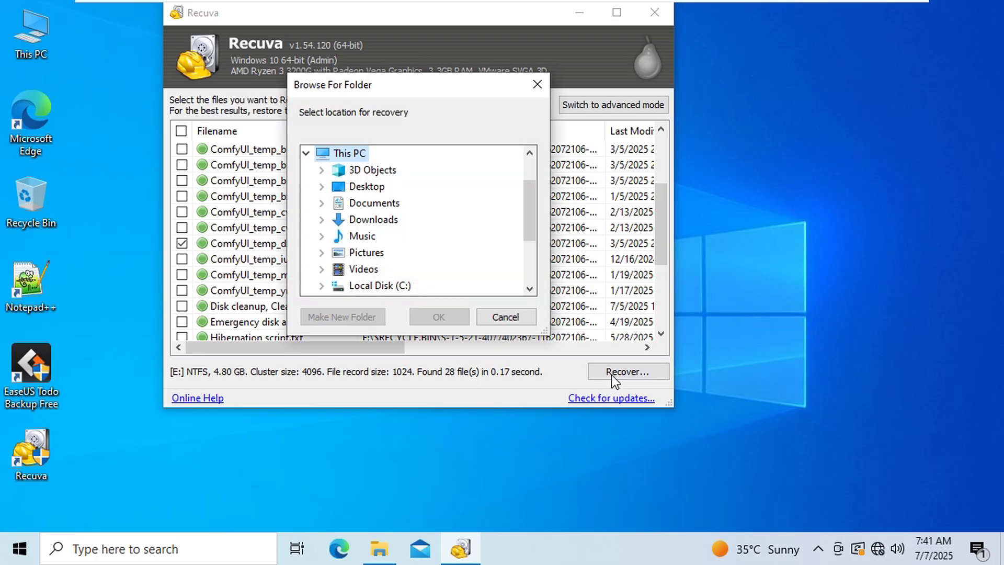
left_click(531, 290)
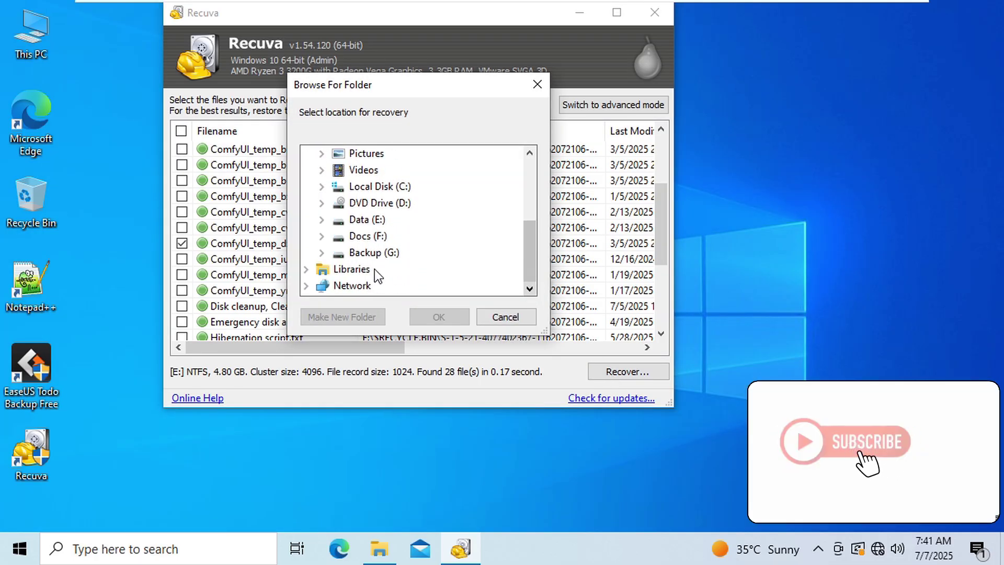
left_click(321, 219)
left_click(365, 220)
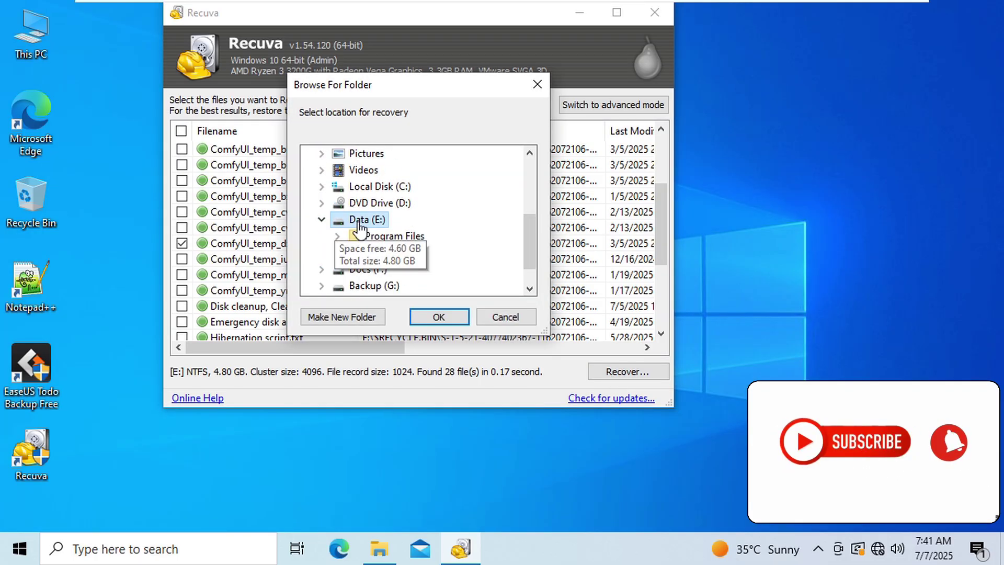
left_click(342, 317)
type("Test")
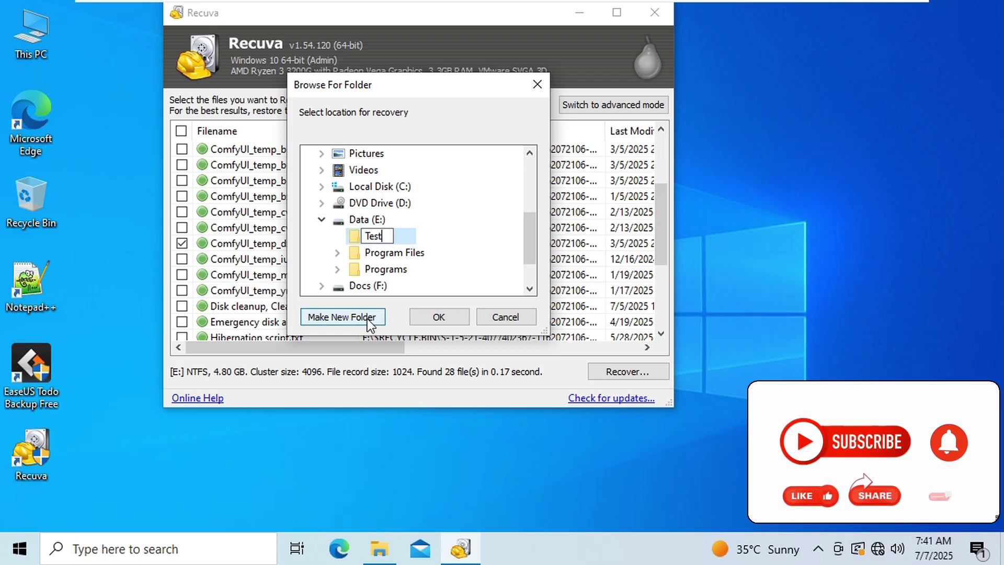
type("Rec")
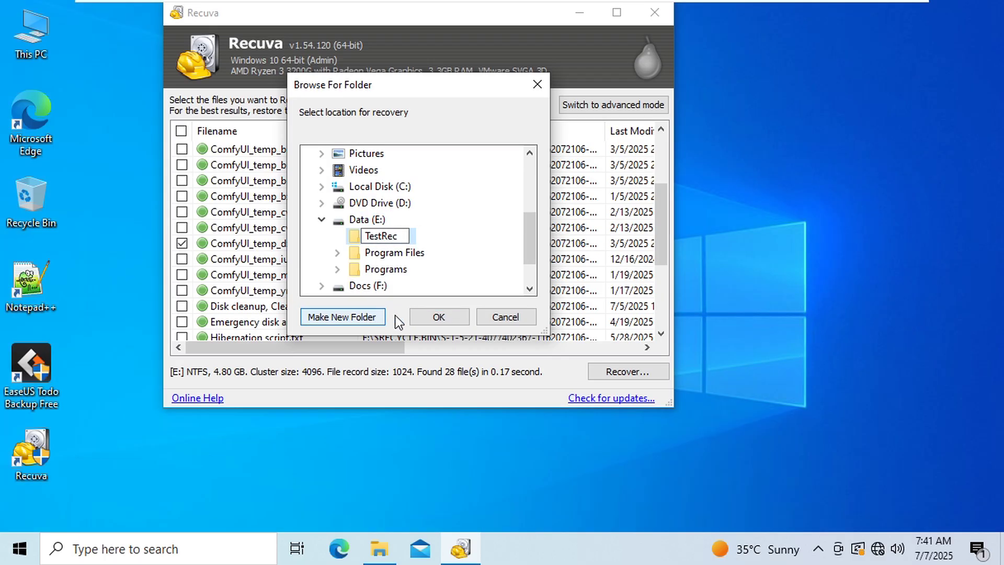
left_click(440, 316)
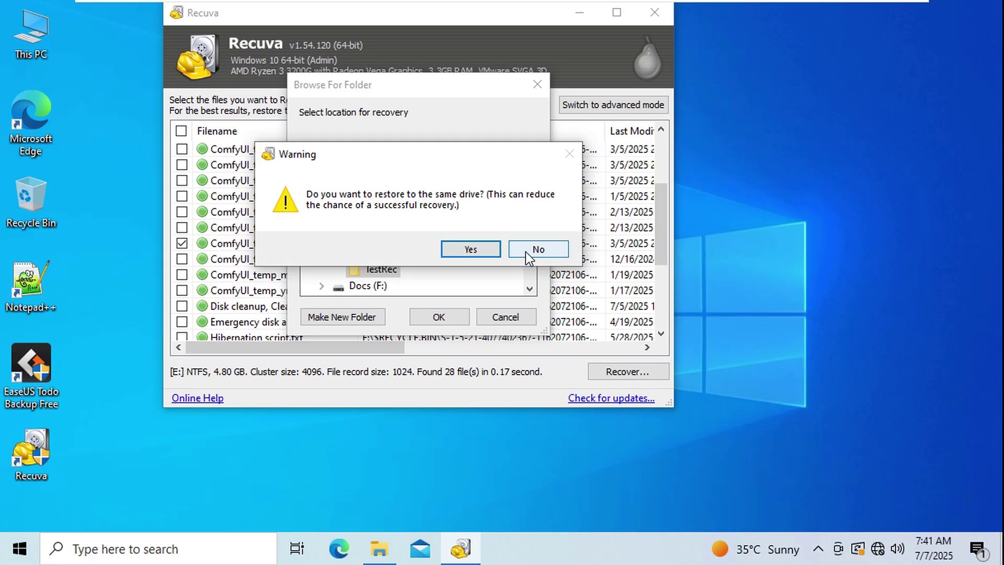
left_click(525, 252)
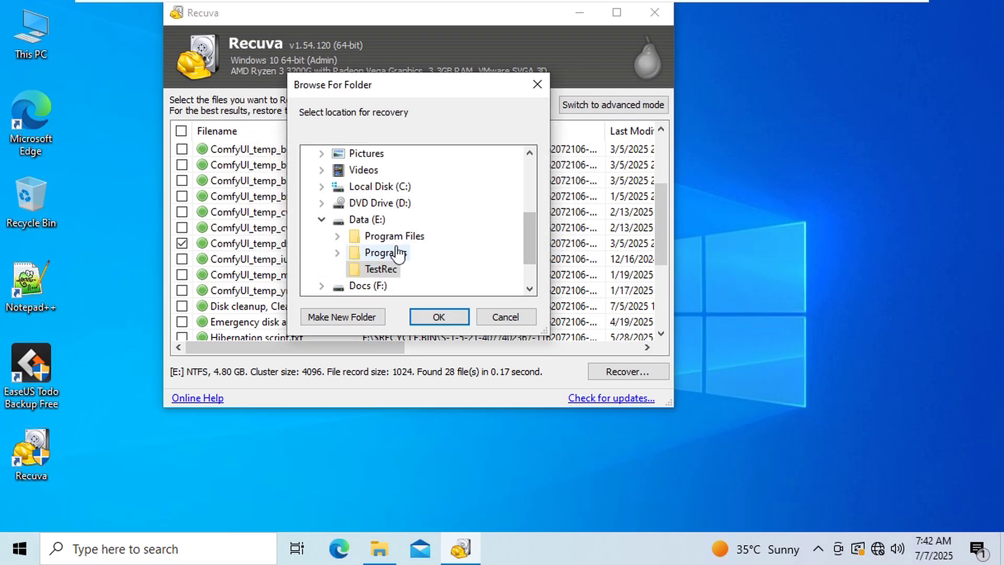
Step: Recover the four files into a new TestRec folder on Docs (F:)
left_click(321, 220)
left_click(321, 236)
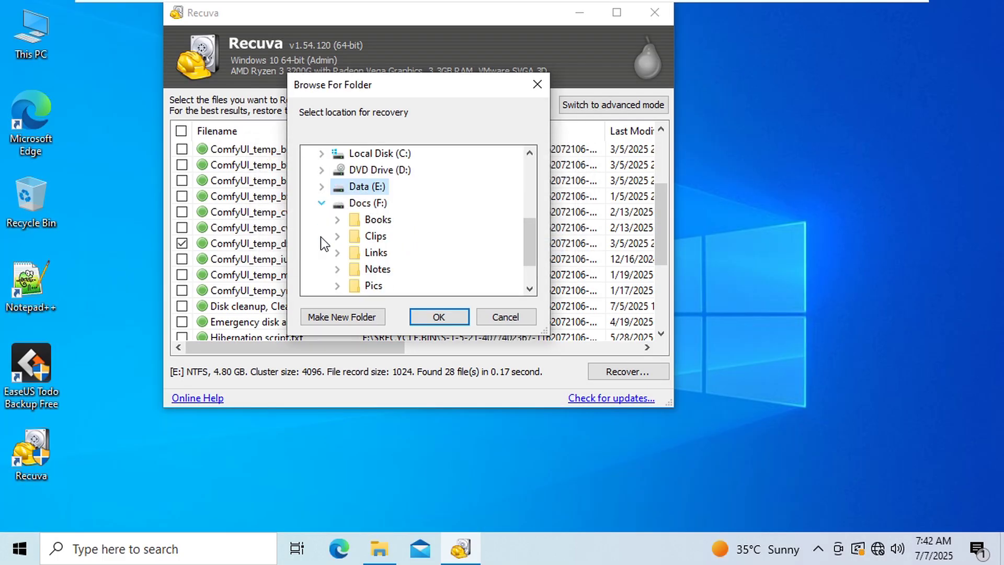
left_click(367, 203)
left_click(354, 318)
type("TestRec")
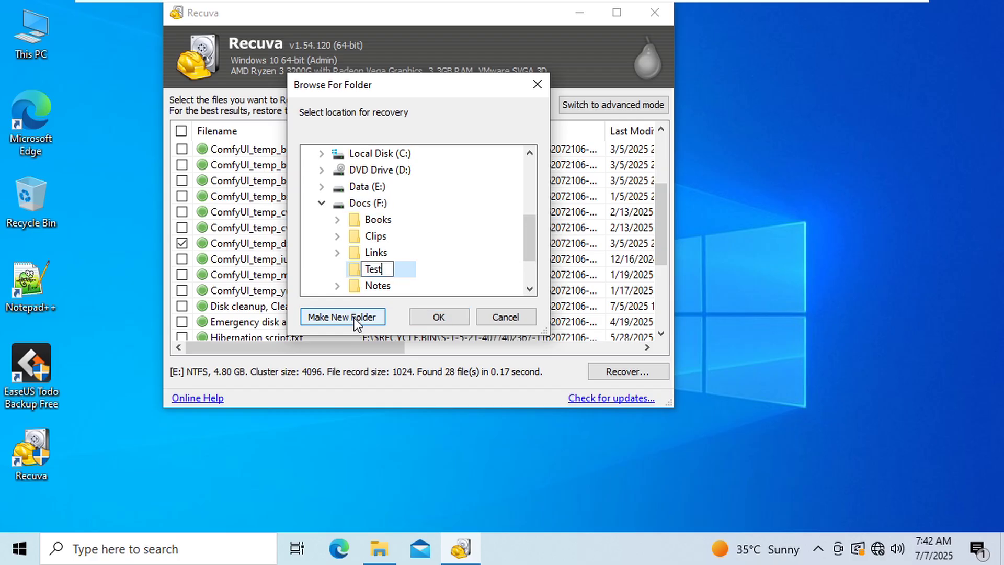
left_click(439, 317)
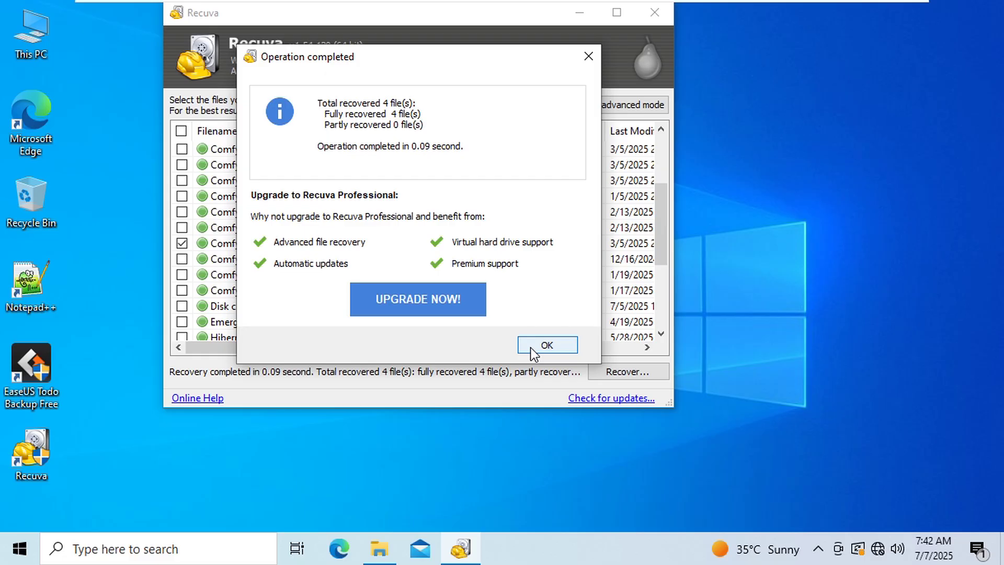
left_click(547, 347)
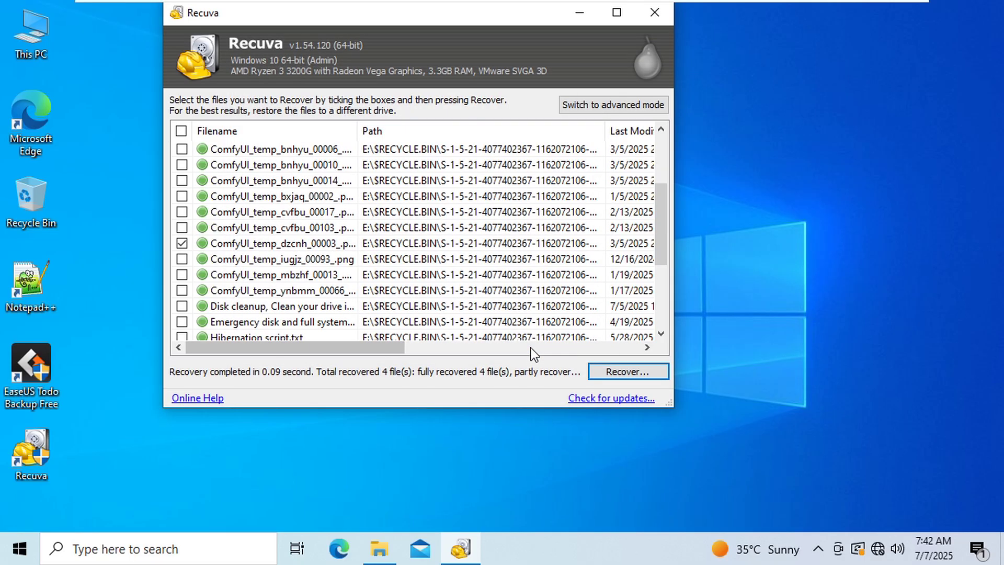
left_click(379, 548)
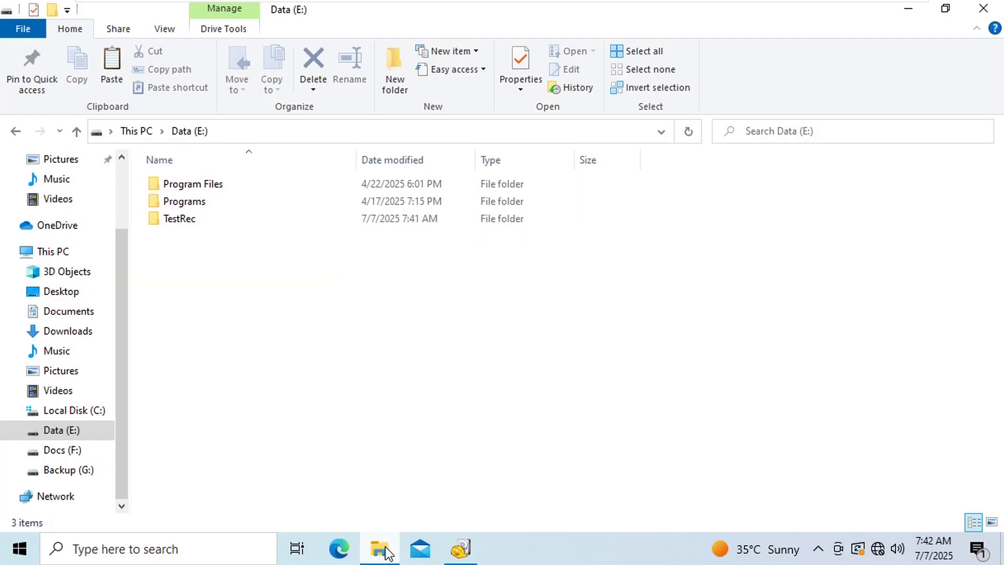
left_click(62, 450)
double_click(180, 276)
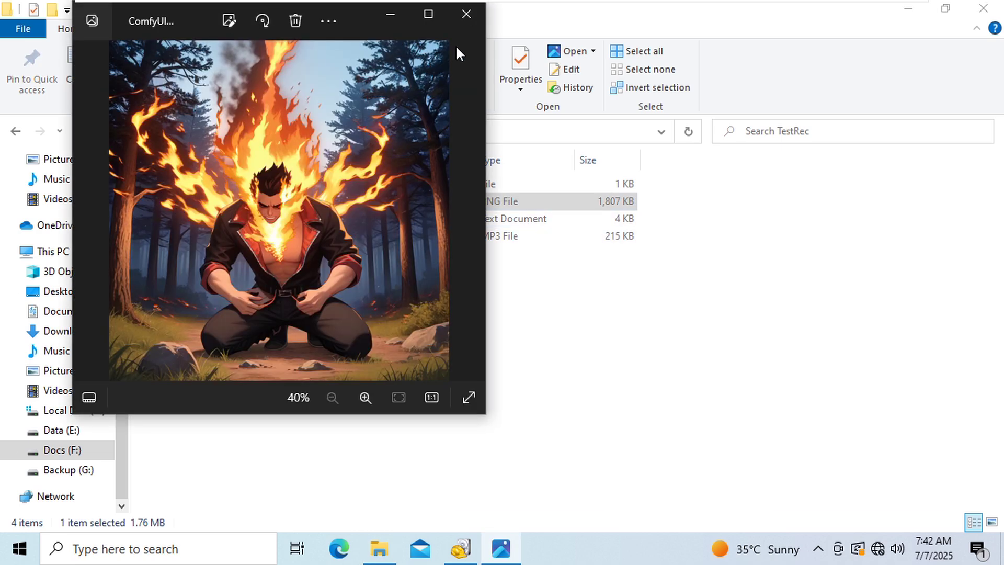
left_click(467, 16)
left_click(983, 9)
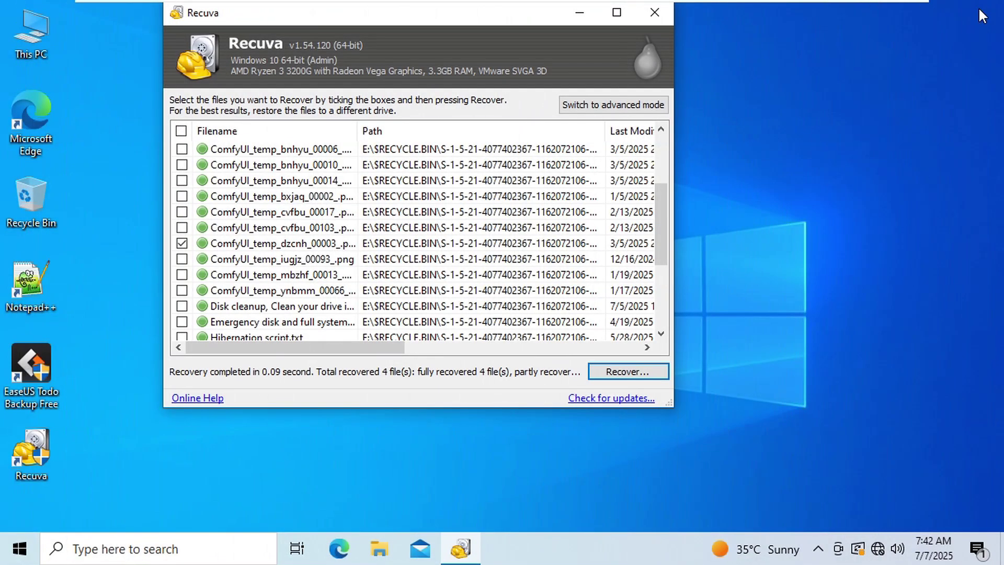
Step: Switch to advanced mode, maximize, and preview the ComfyUI_temp and cat-on-coins images
left_click(639, 105)
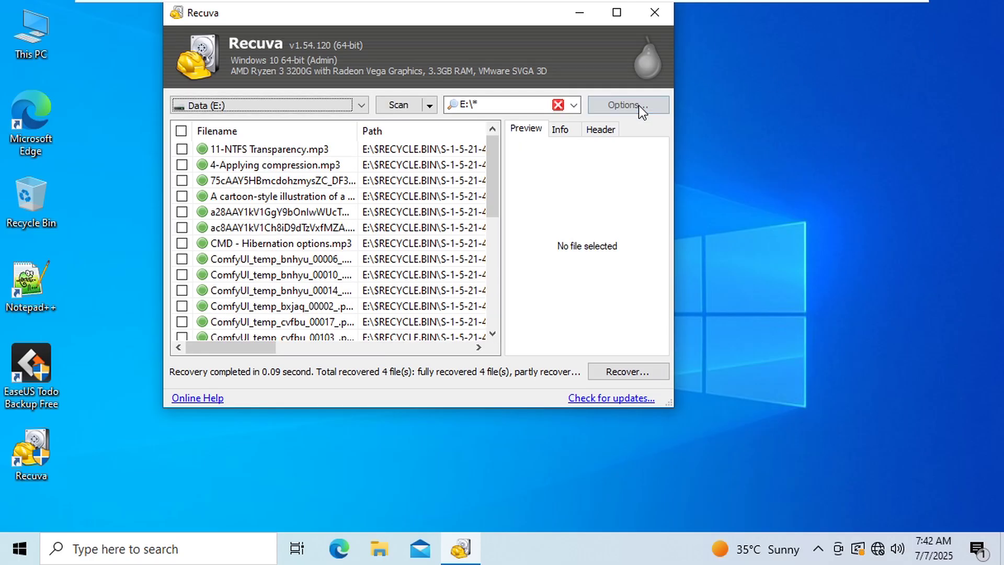
left_click(268, 290)
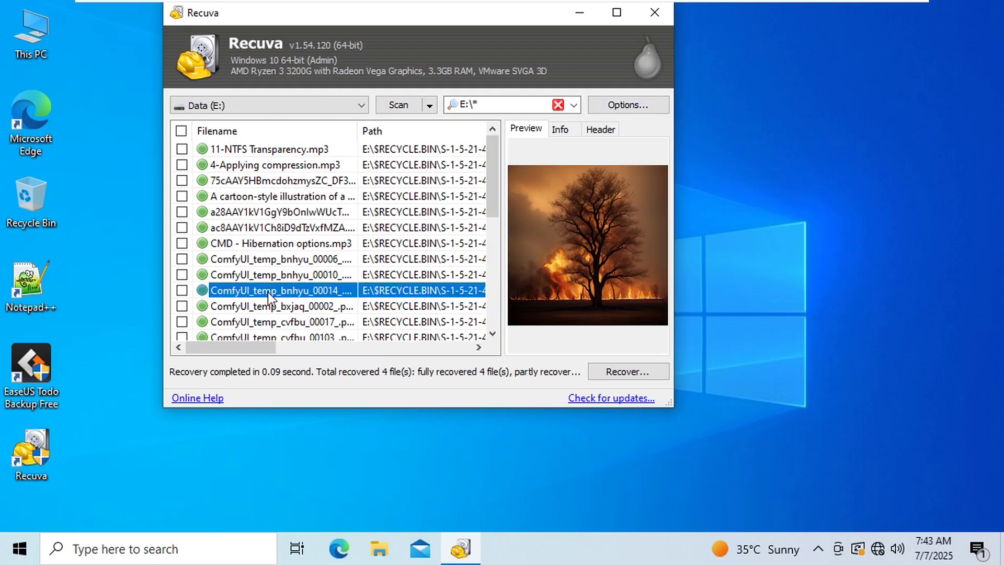
left_click(617, 12)
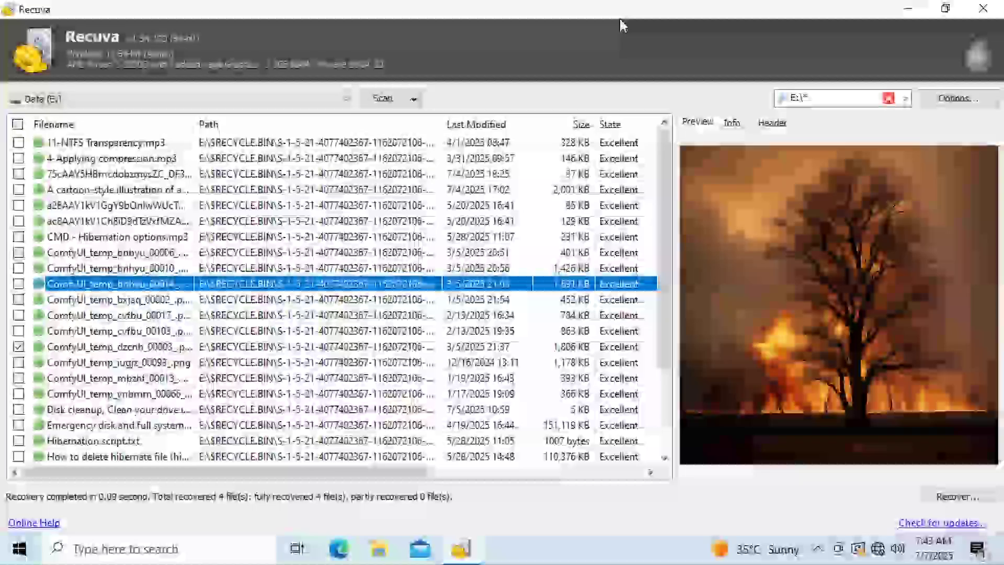
left_click(116, 315)
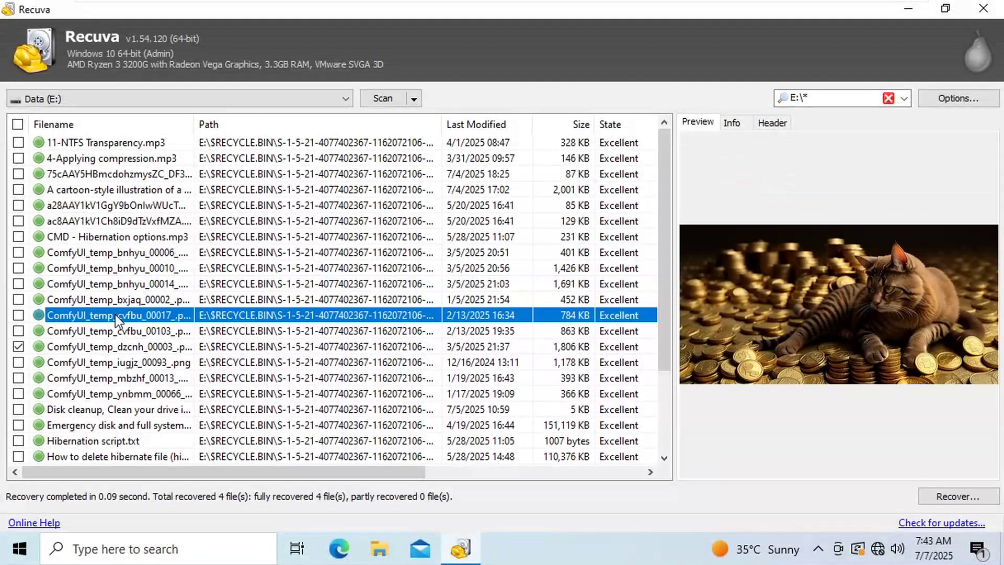
Step: Show the Info and Header bytes for CMD - Hibernation options.mp3
left_click(131, 239)
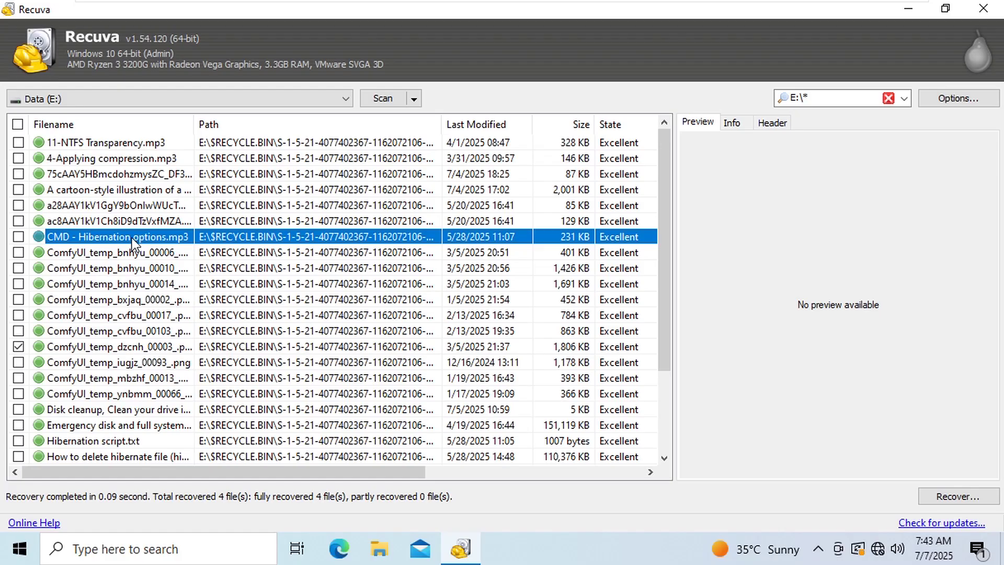
left_click(732, 125)
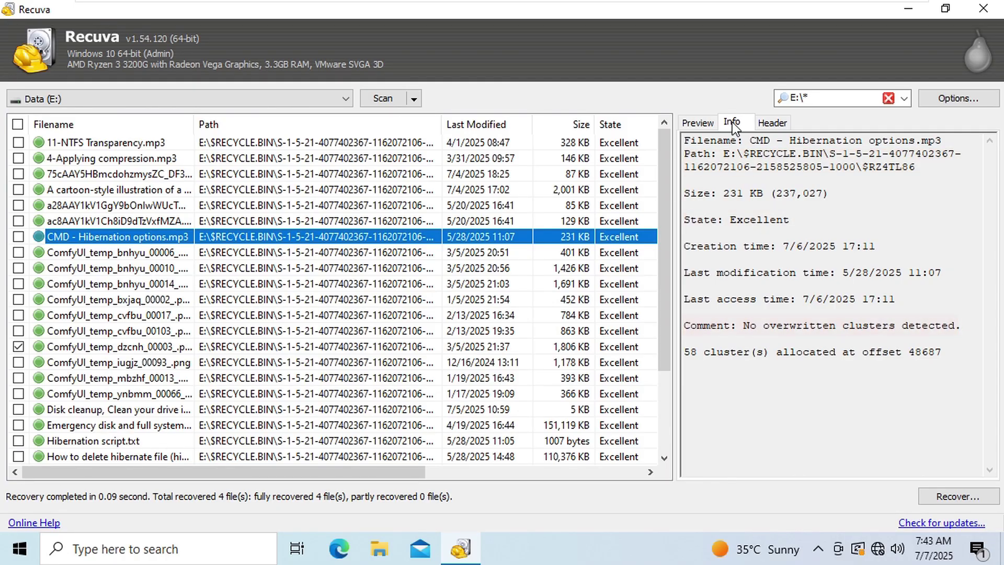
left_click(774, 122)
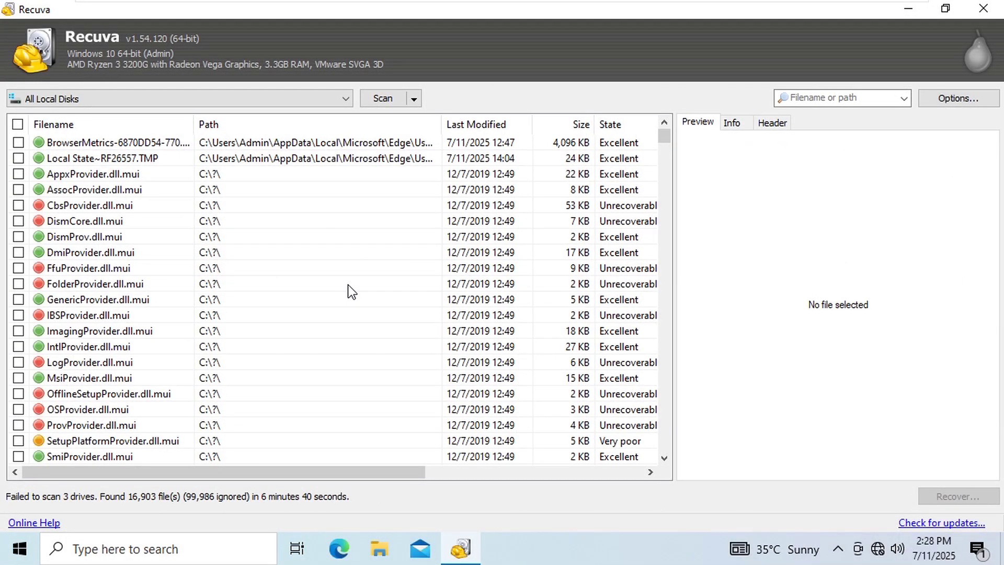
Step: Switch results to Tree View and preview the cat-on-coins image in E:\TestRec
right_click(347, 285)
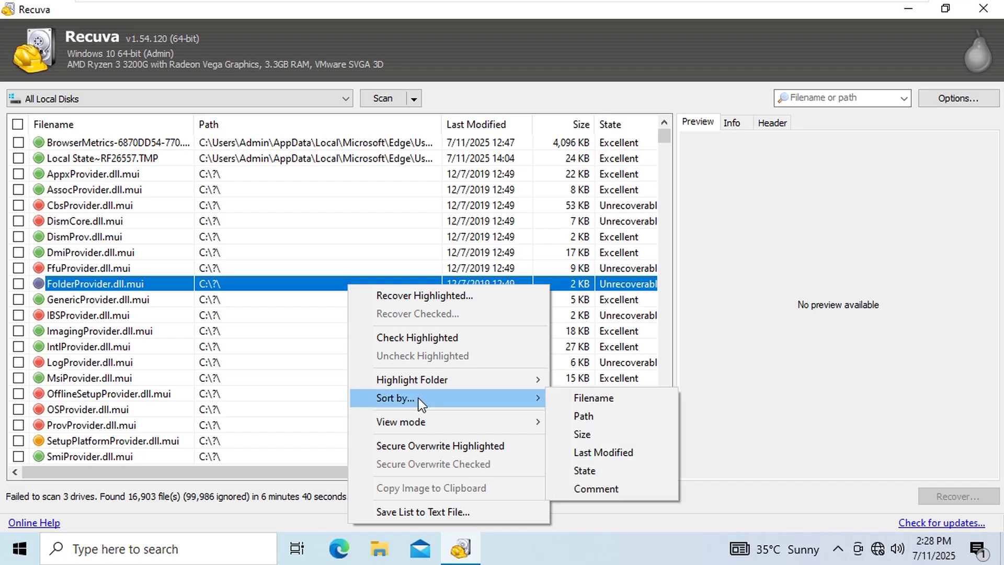
mouse_move(401, 422)
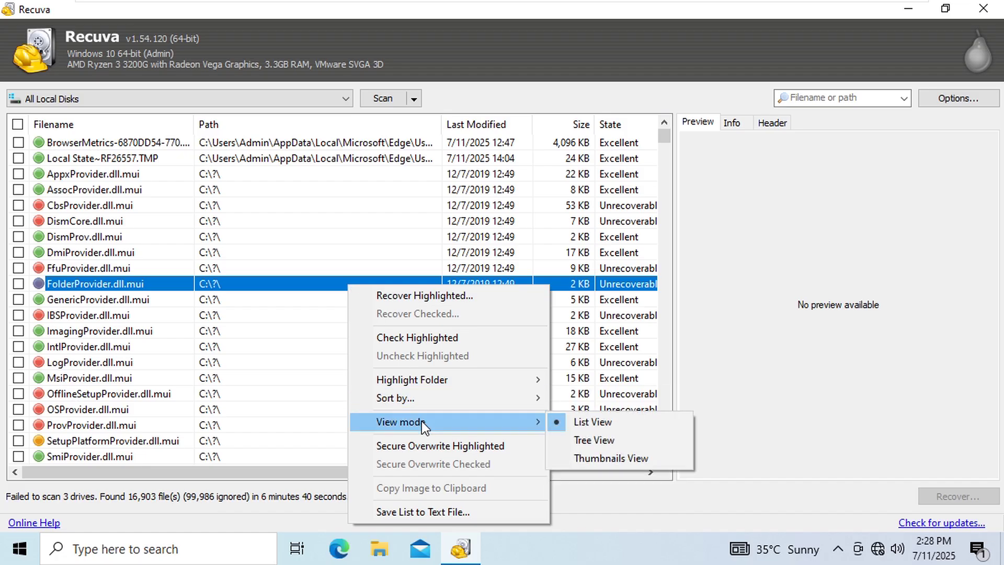
left_click(599, 440)
left_click(18, 137)
left_click(32, 184)
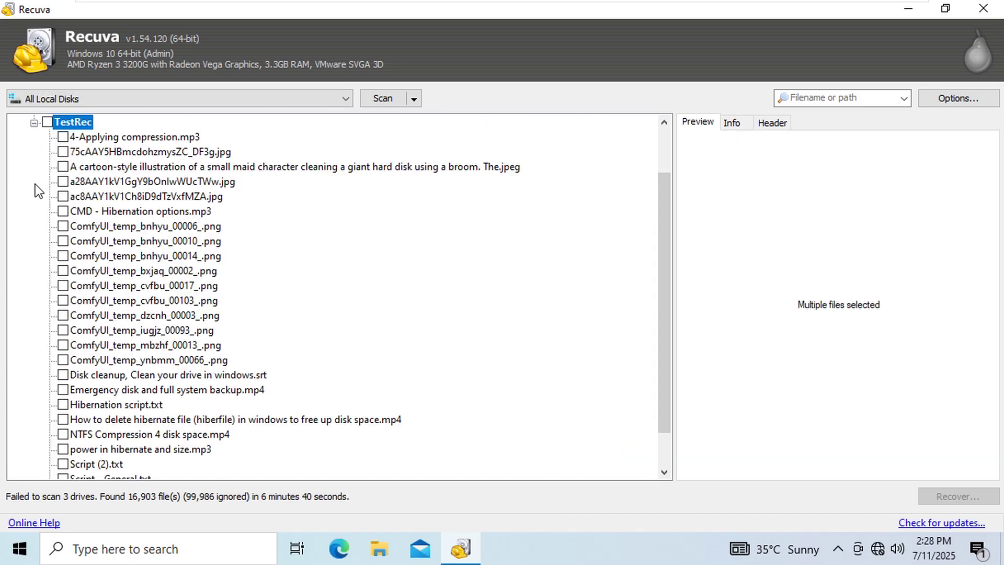
left_click(146, 226)
left_click(127, 286)
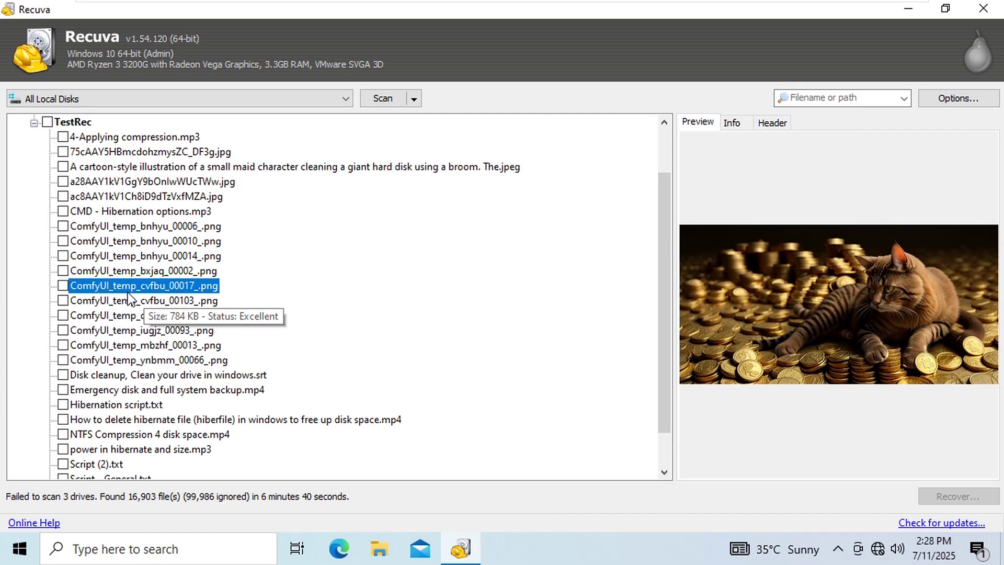
right_click(128, 292)
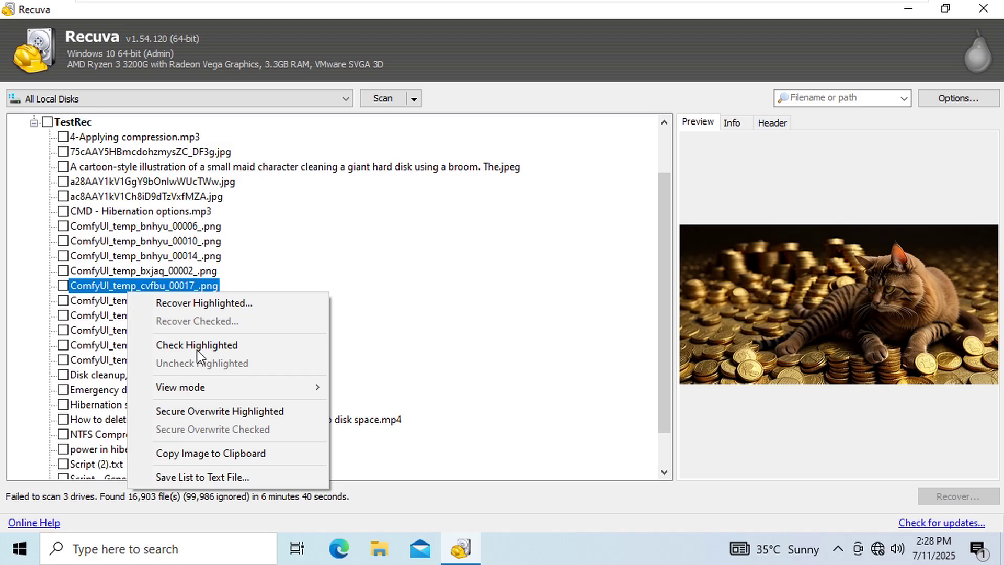
Step: In List View, tick the two files from Local State~RF26557.TMP's folder, then clear all ticks
left_click(359, 386)
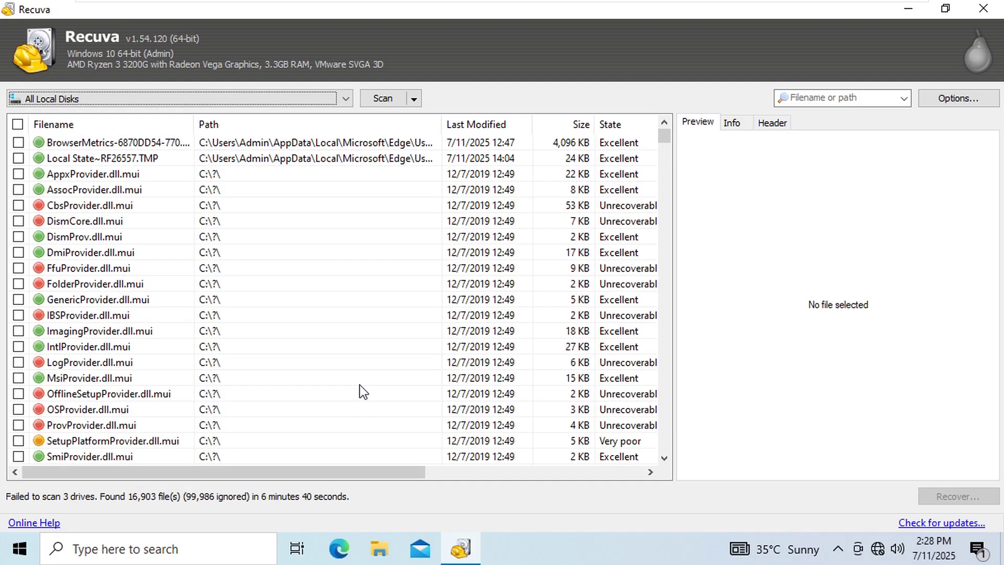
right_click(276, 162)
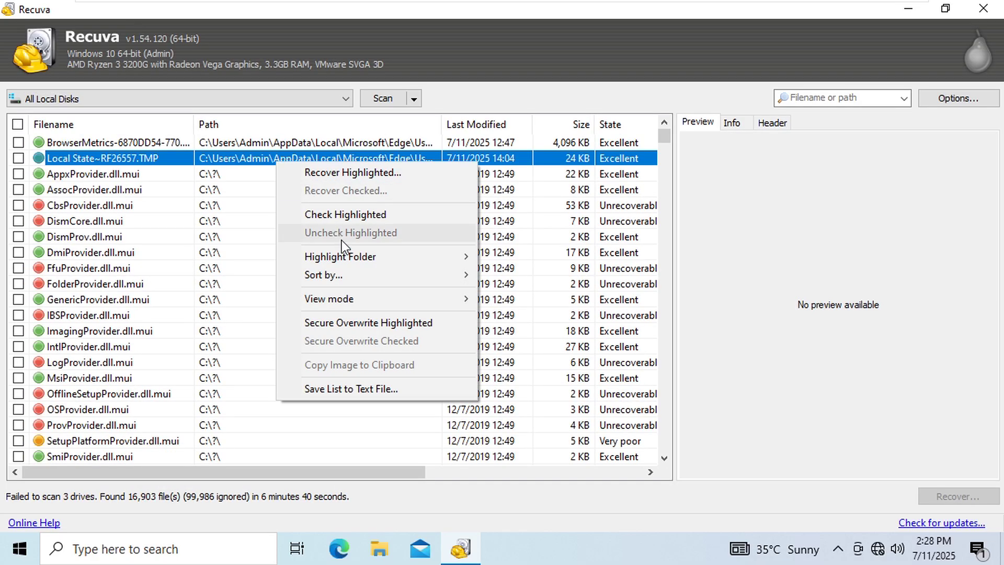
mouse_move(341, 257)
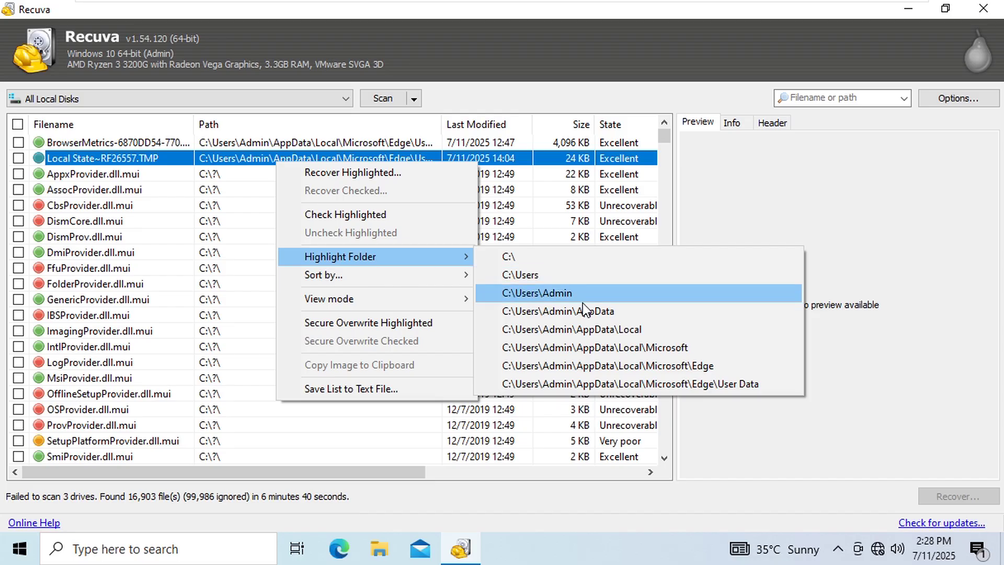
left_click(585, 311)
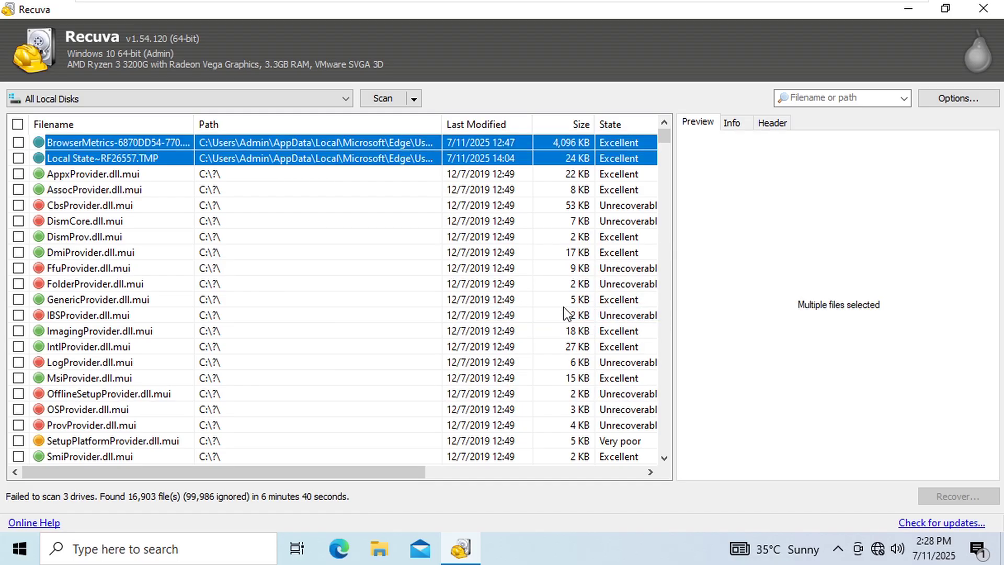
right_click(295, 160)
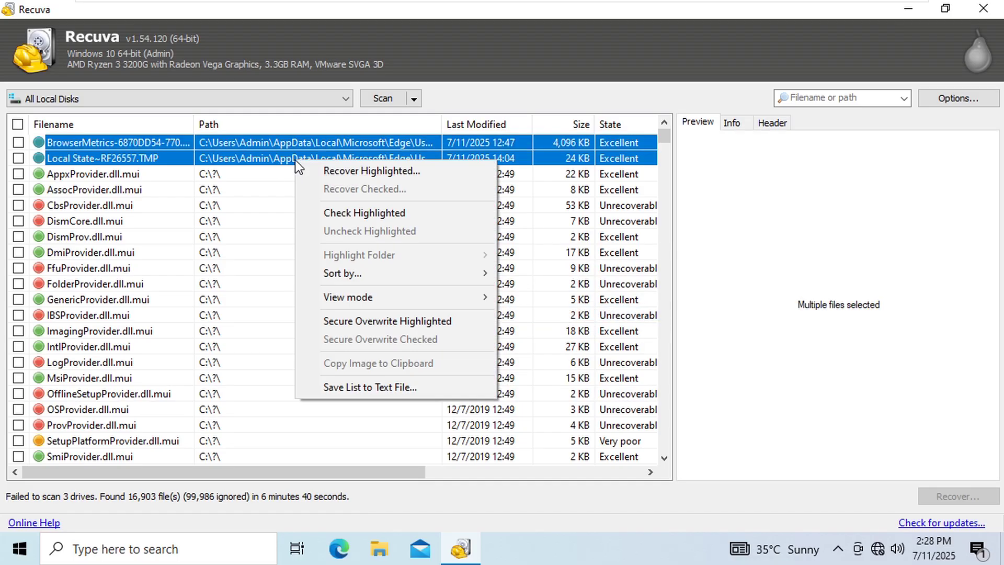
left_click(337, 211)
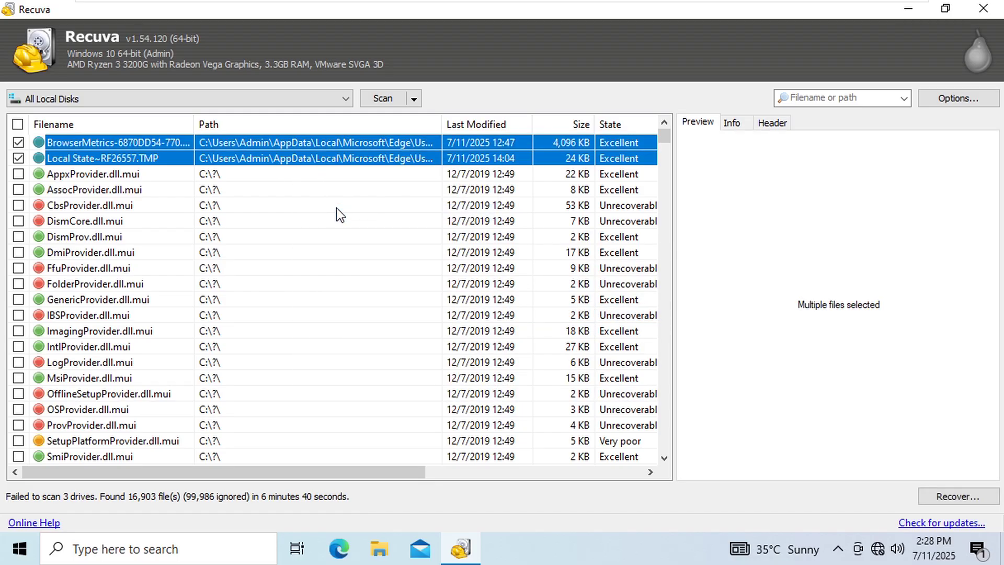
left_click(18, 125)
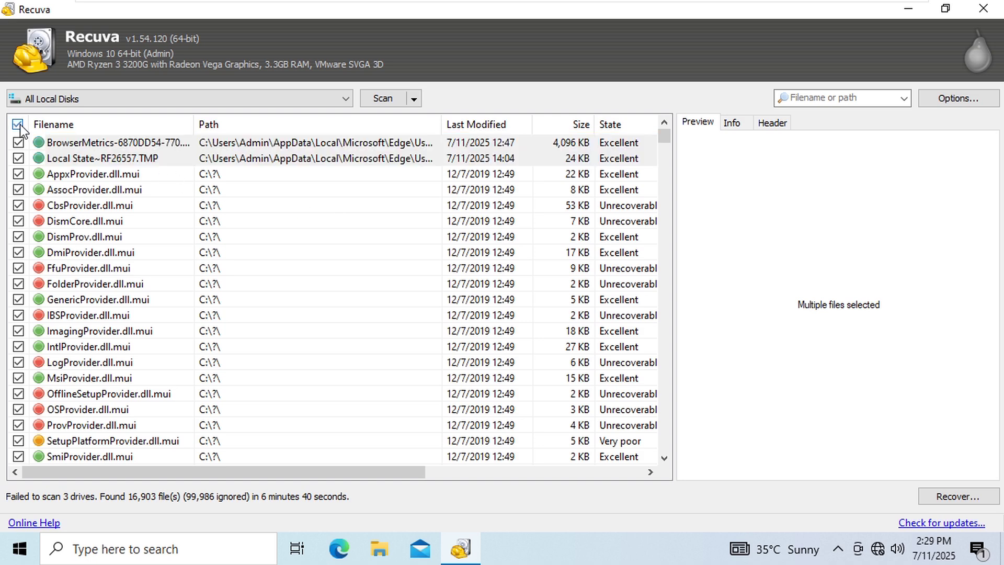
left_click(18, 125)
Step: Try E:\ and Comf in the 'Filename or path' filter, clearing each one
left_click(839, 98)
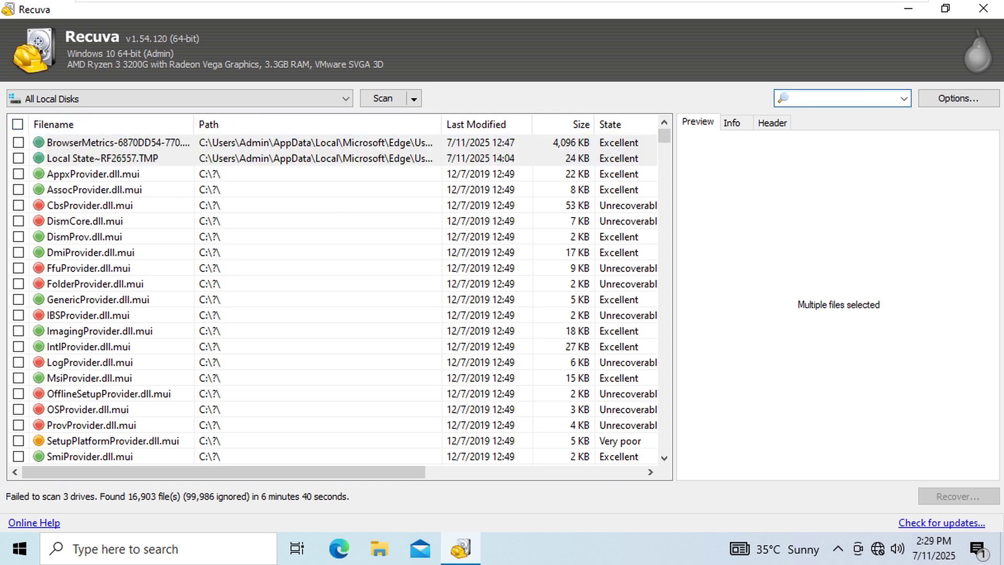
type("E:\\")
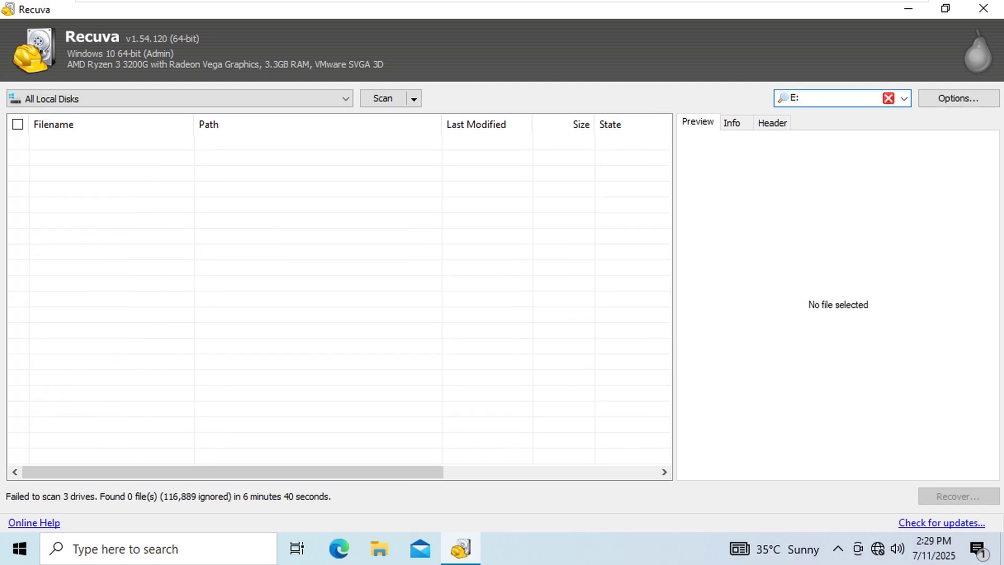
key("BackSpace")
key("BackSpace")
key("BackSpace")
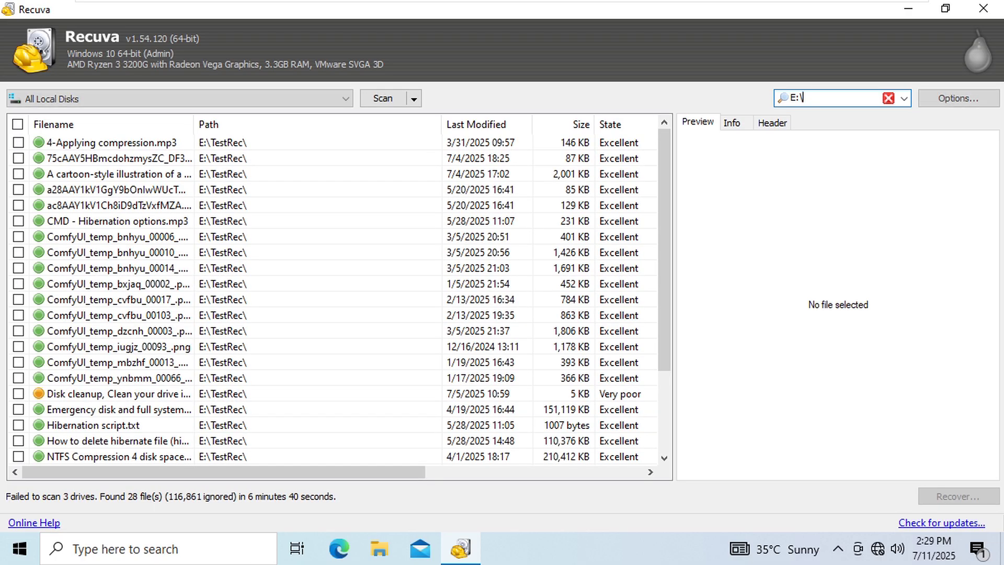
type("Co")
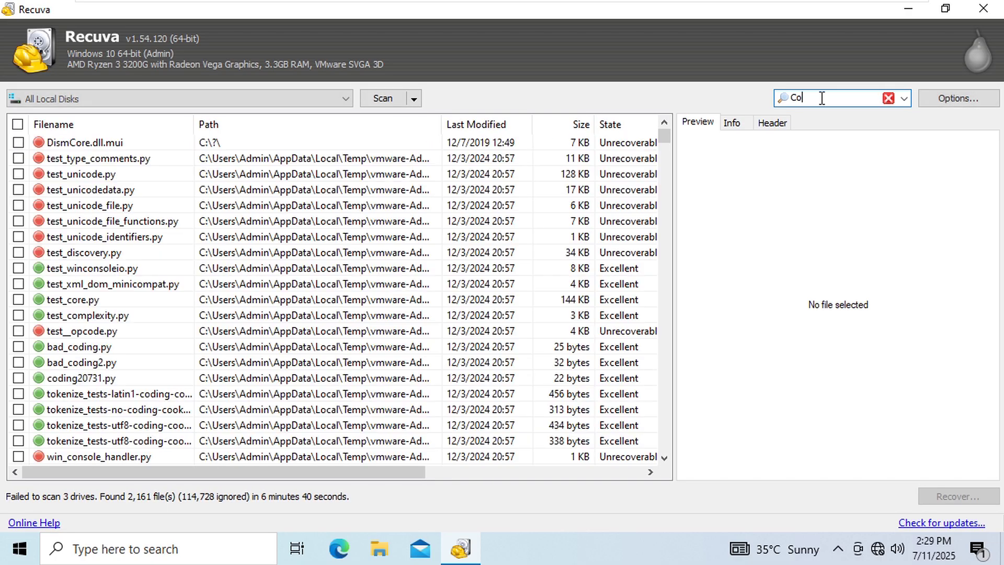
type("mf")
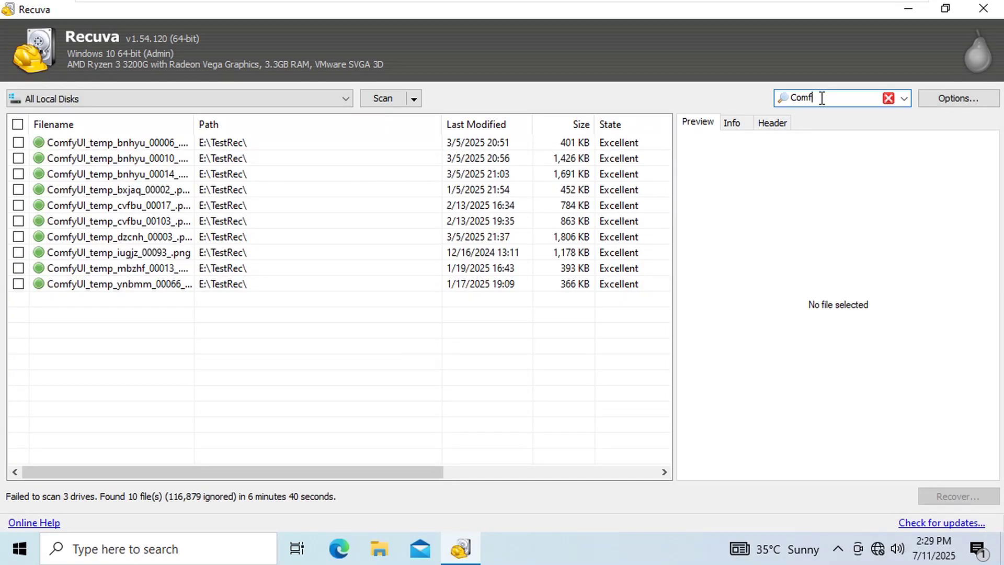
key("BackSpace")
key("BackSpace")
key("BackSpace")
type("*.PN")
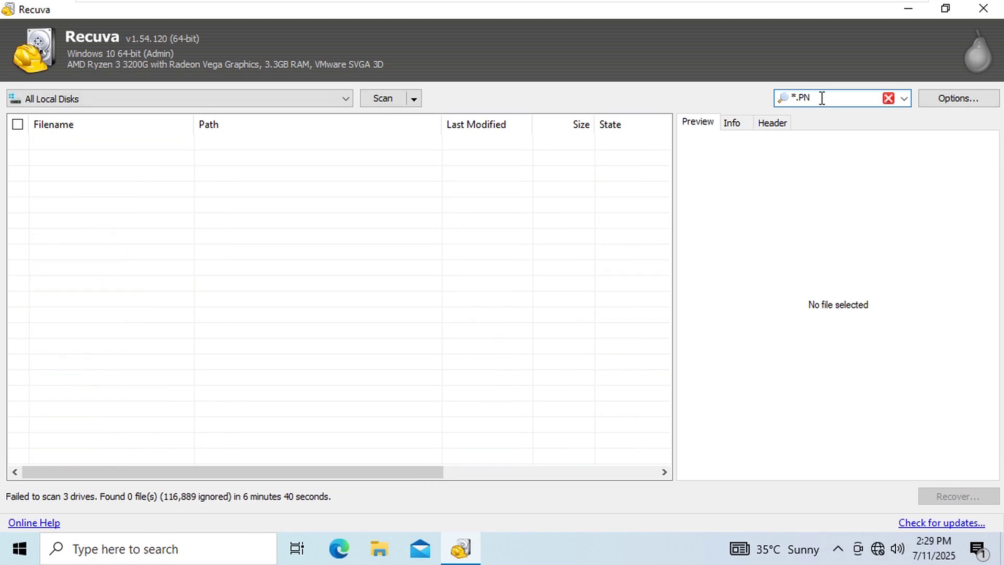
type("G")
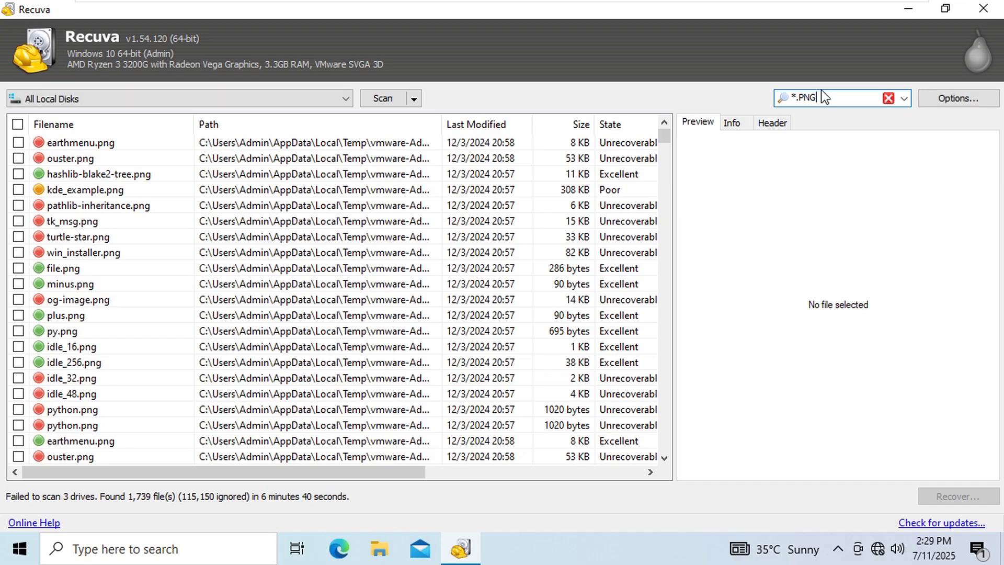